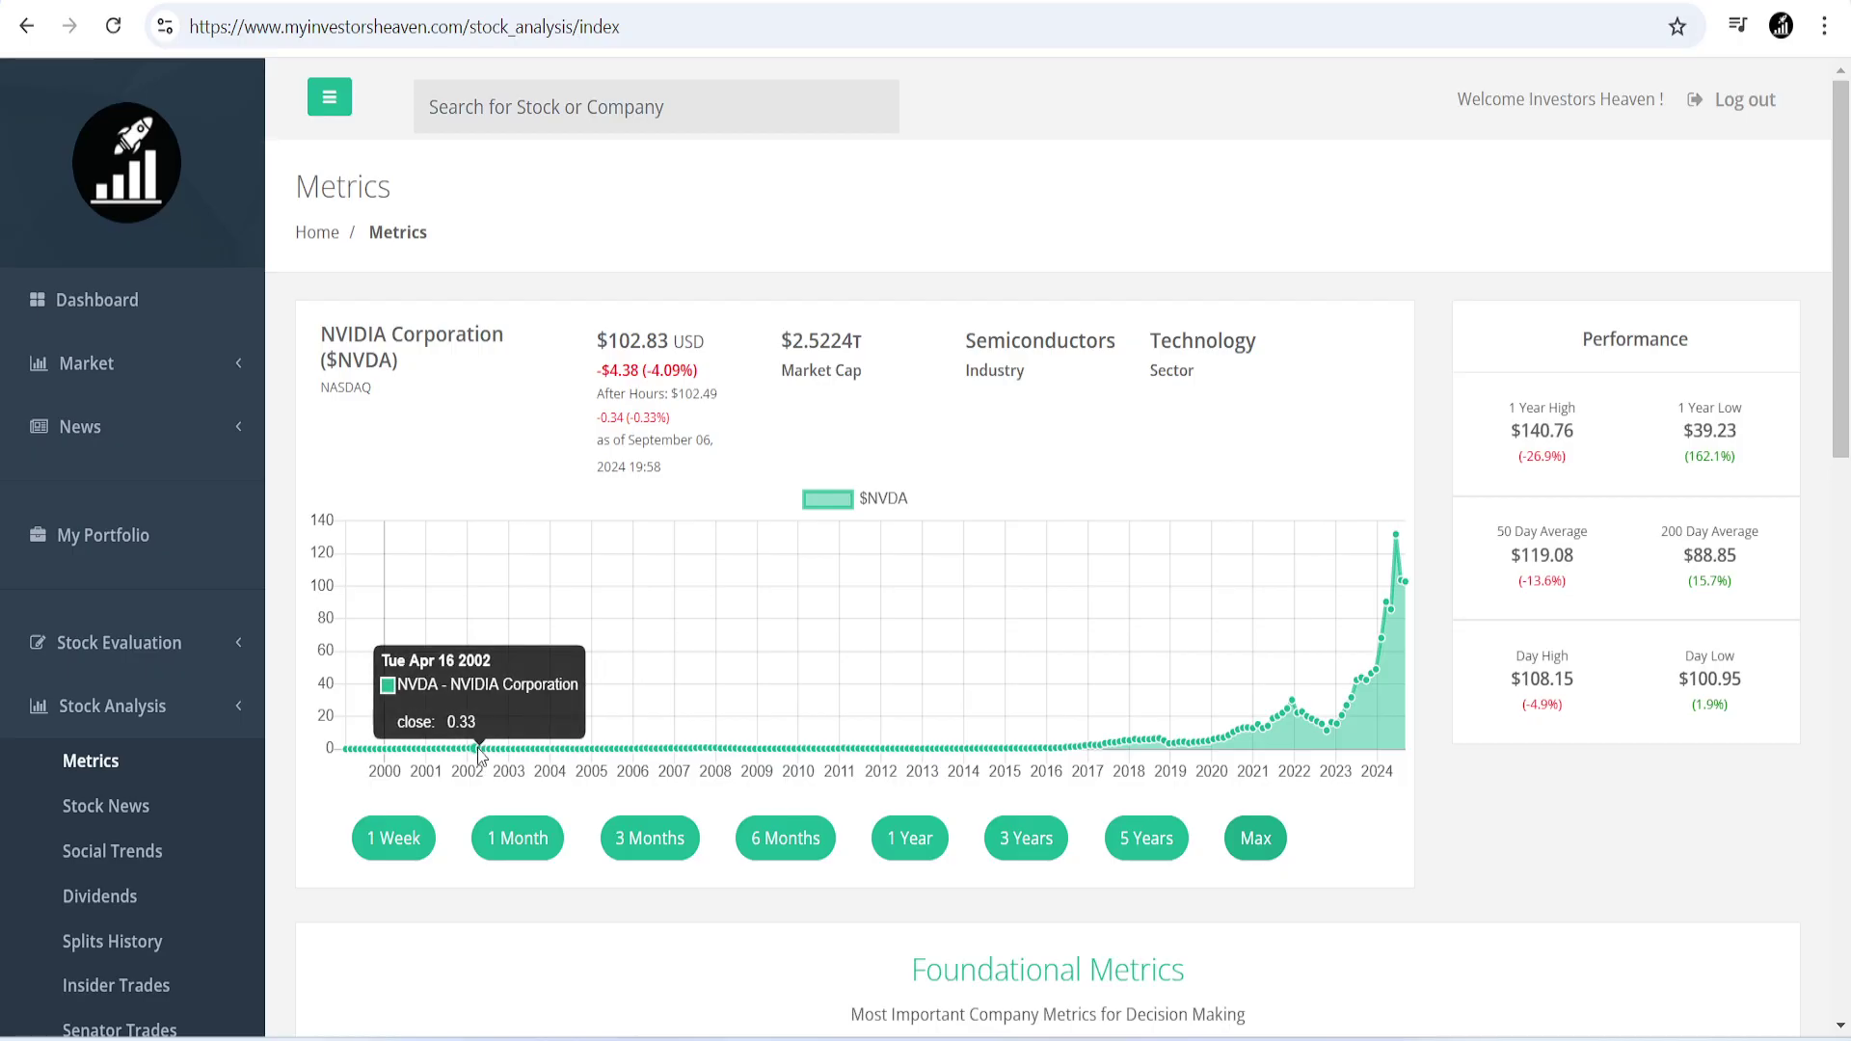
Read the Key Points of CNBC's Nvidia 122% revenue growth article, then return to NVIDIA's Metrics.
mouse_move(490, 759)
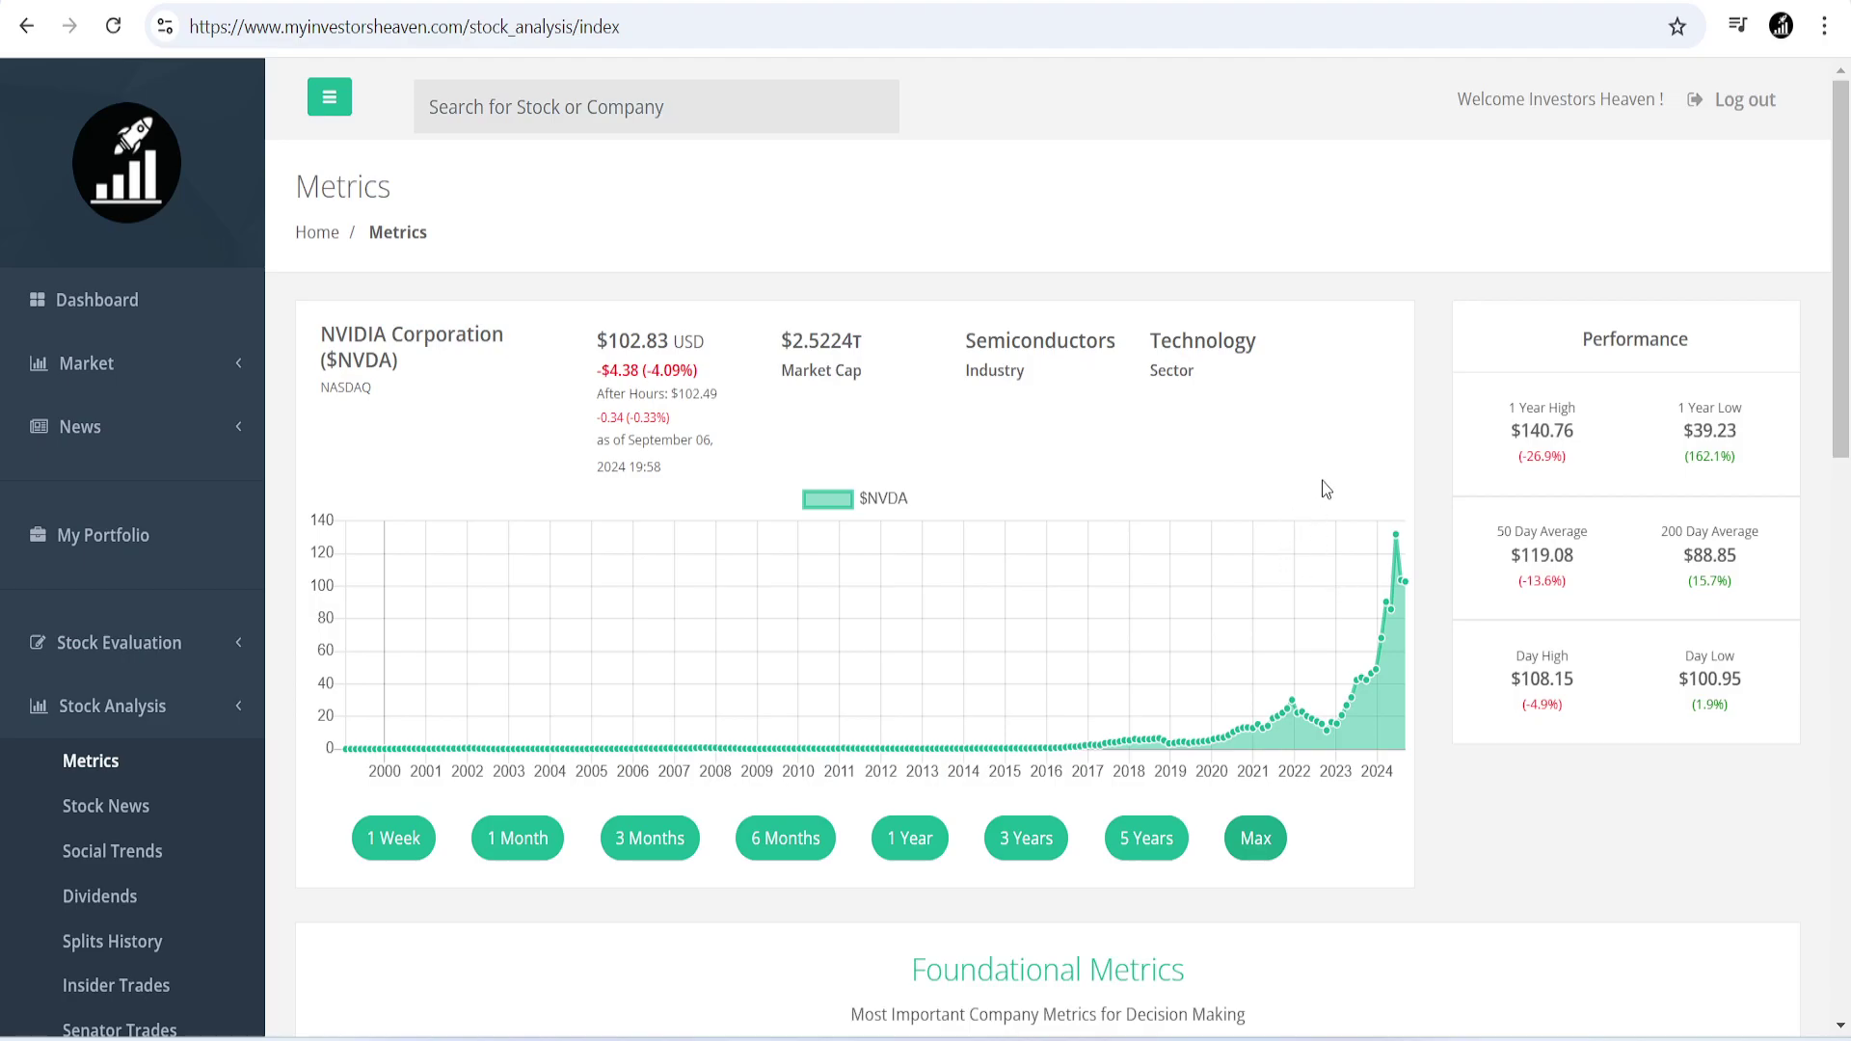
left_click(431, 1)
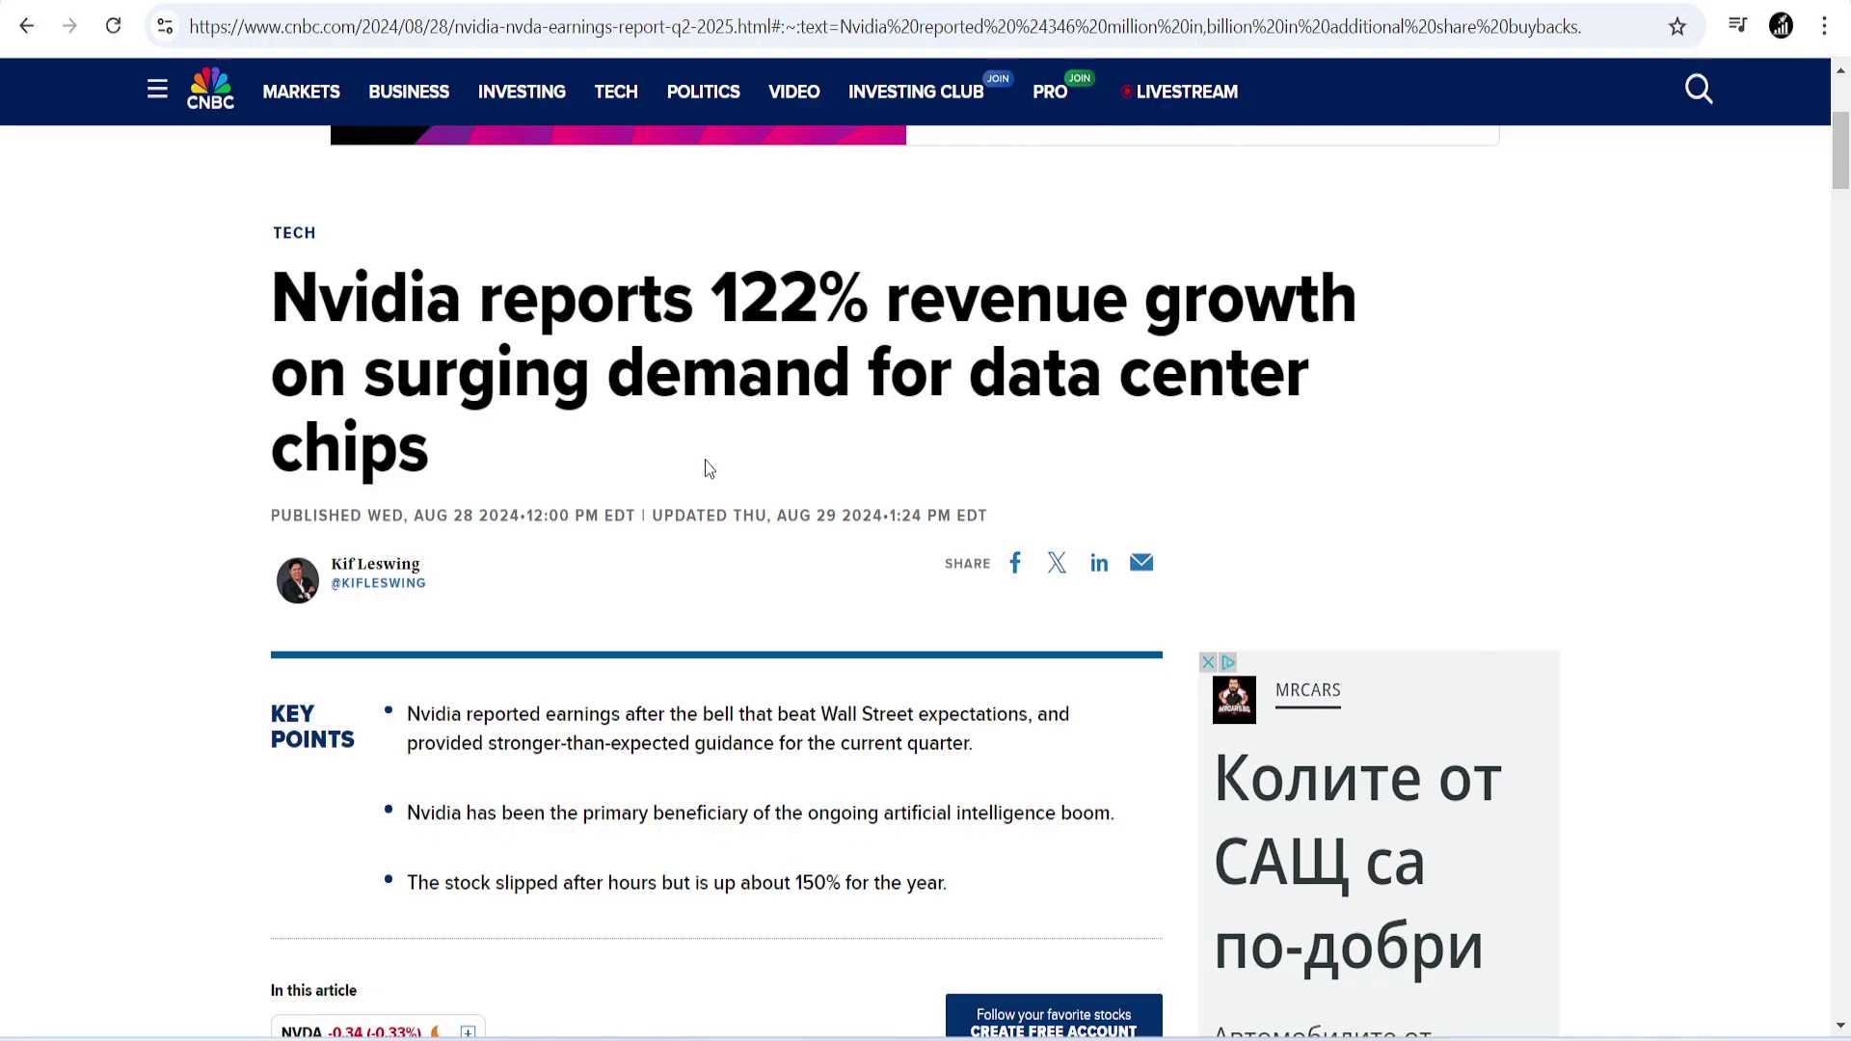
scroll(703, 460, "down", 4)
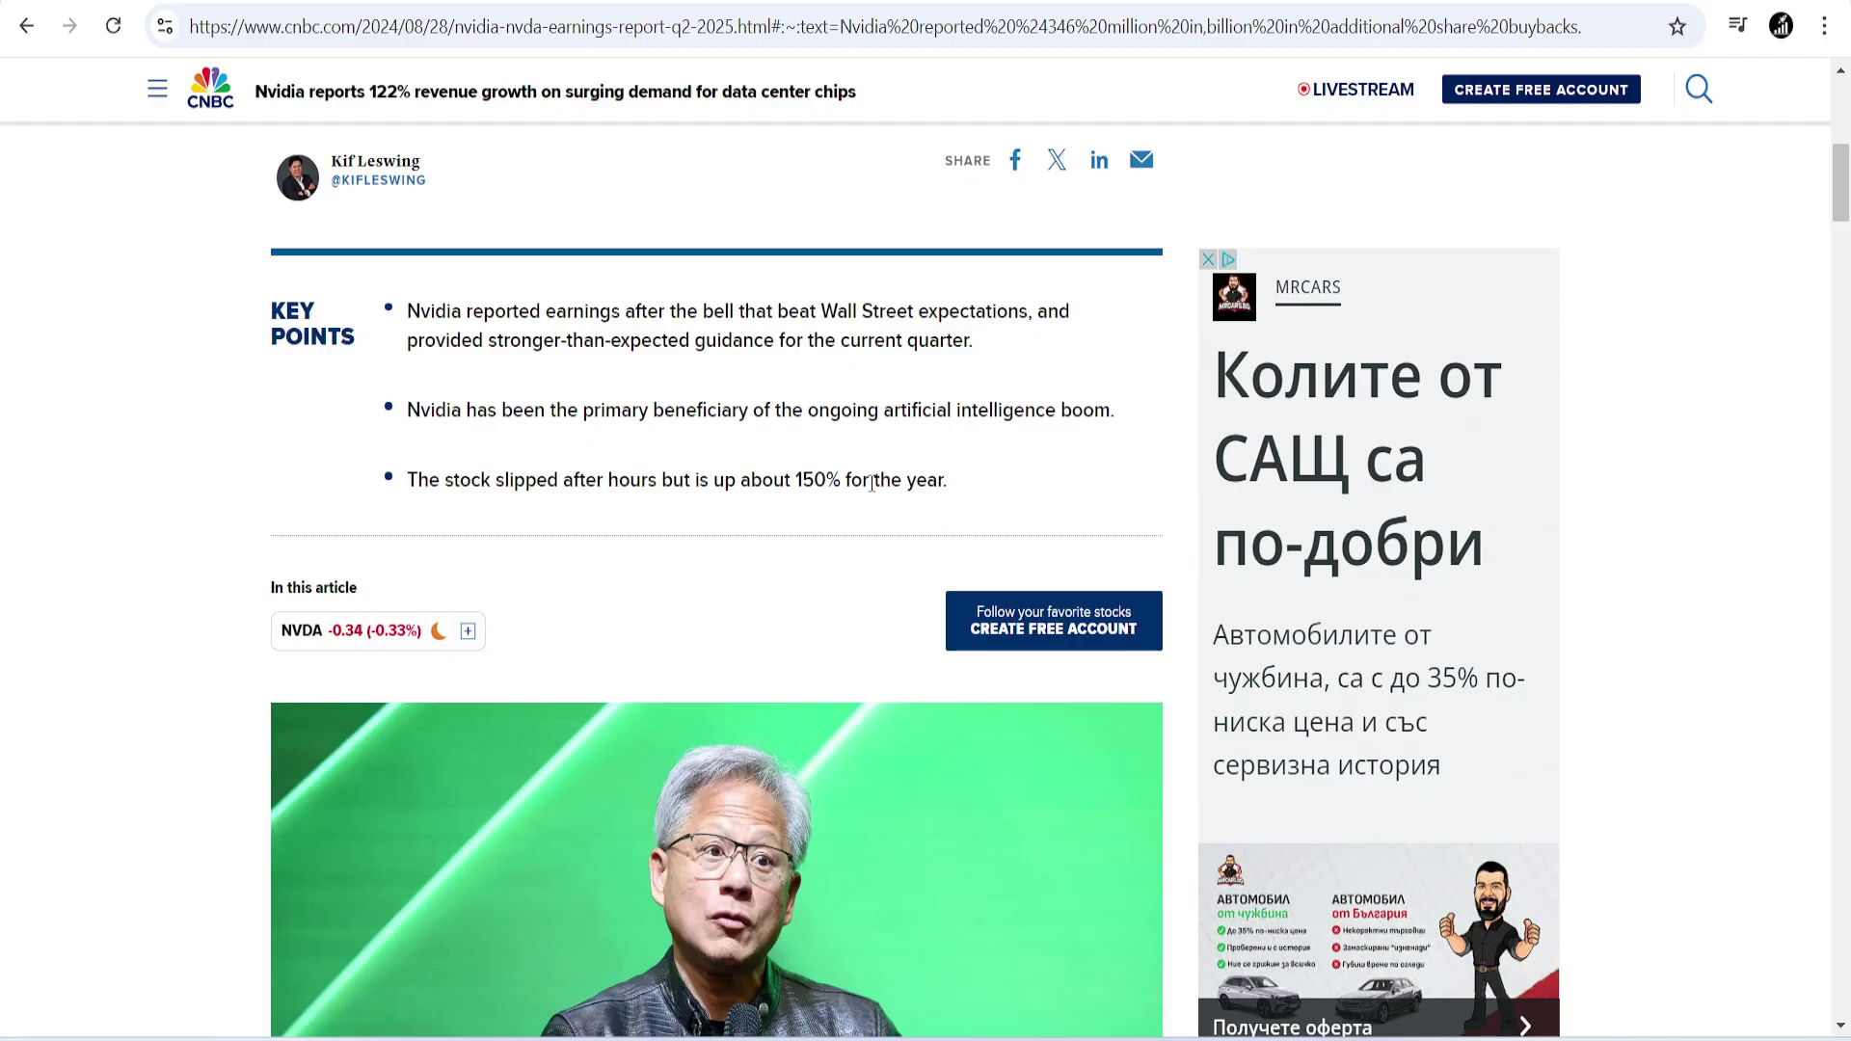
key("ctrl+Tab")
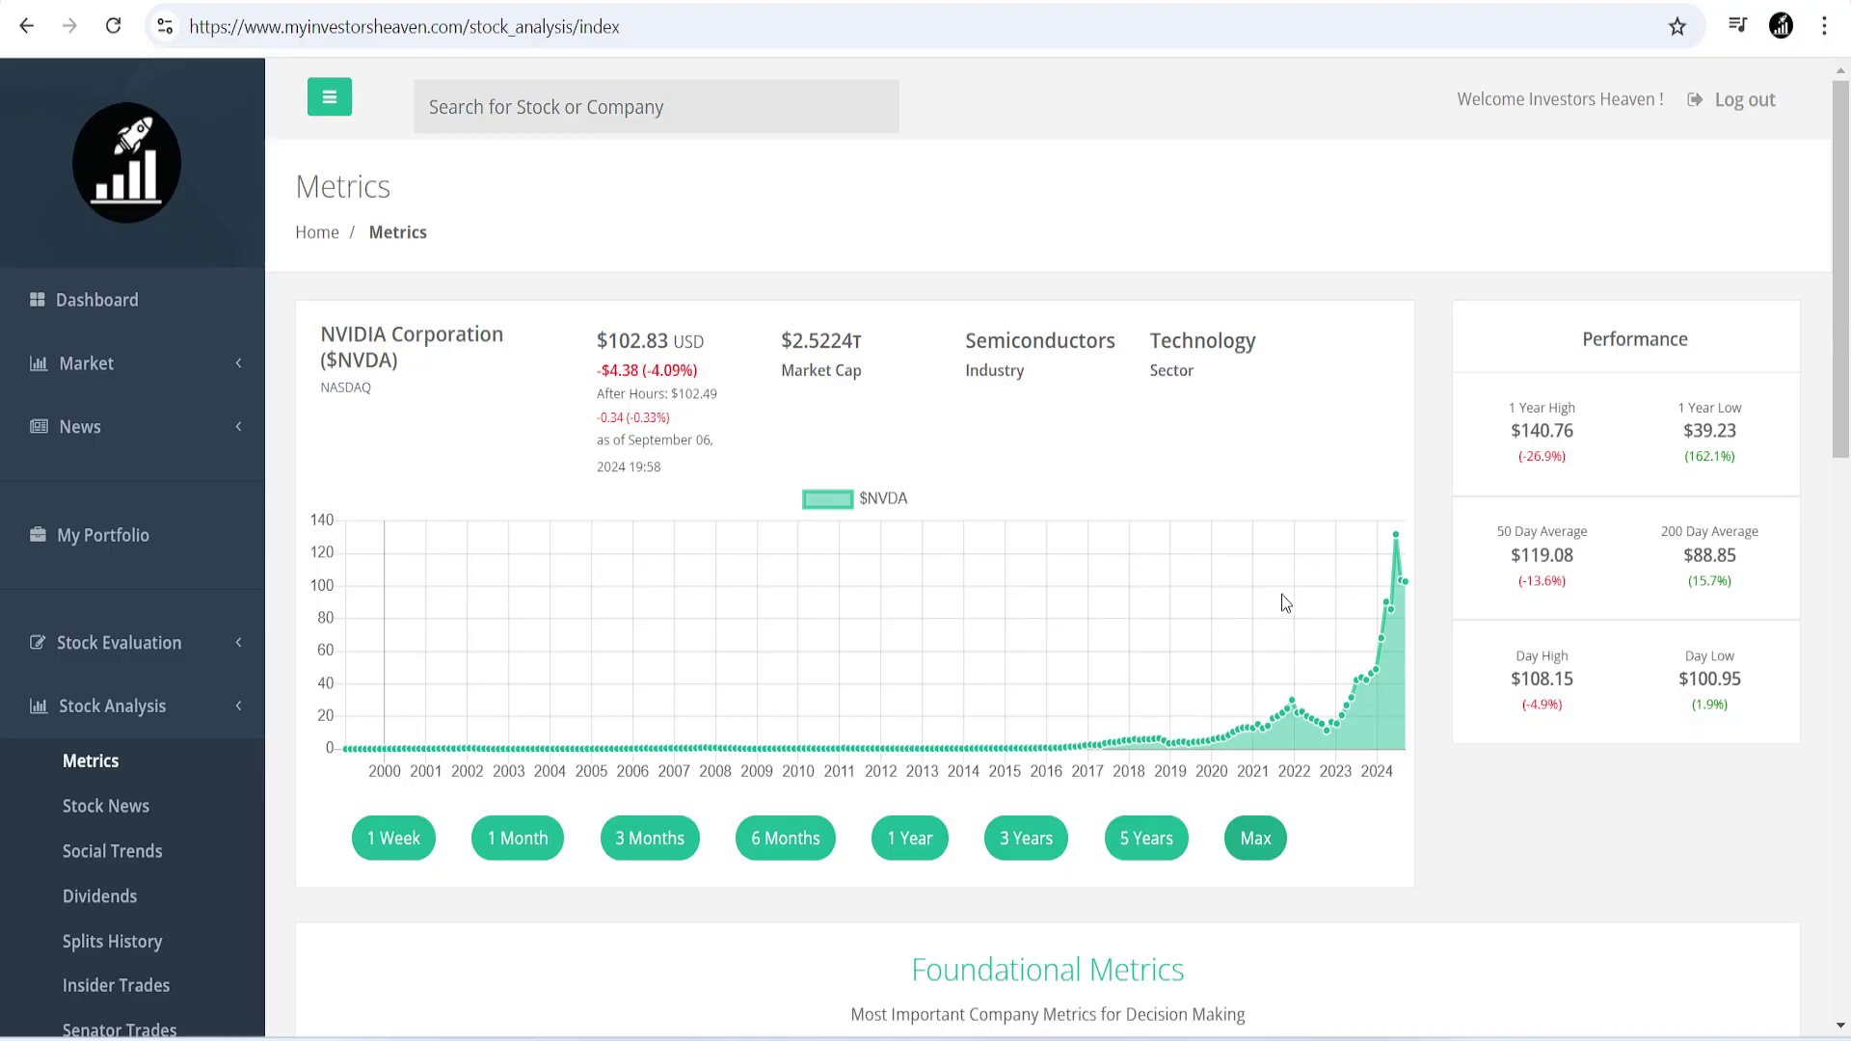
scroll(1281, 594, "down", 5)
scroll(1161, 542, "down", 3)
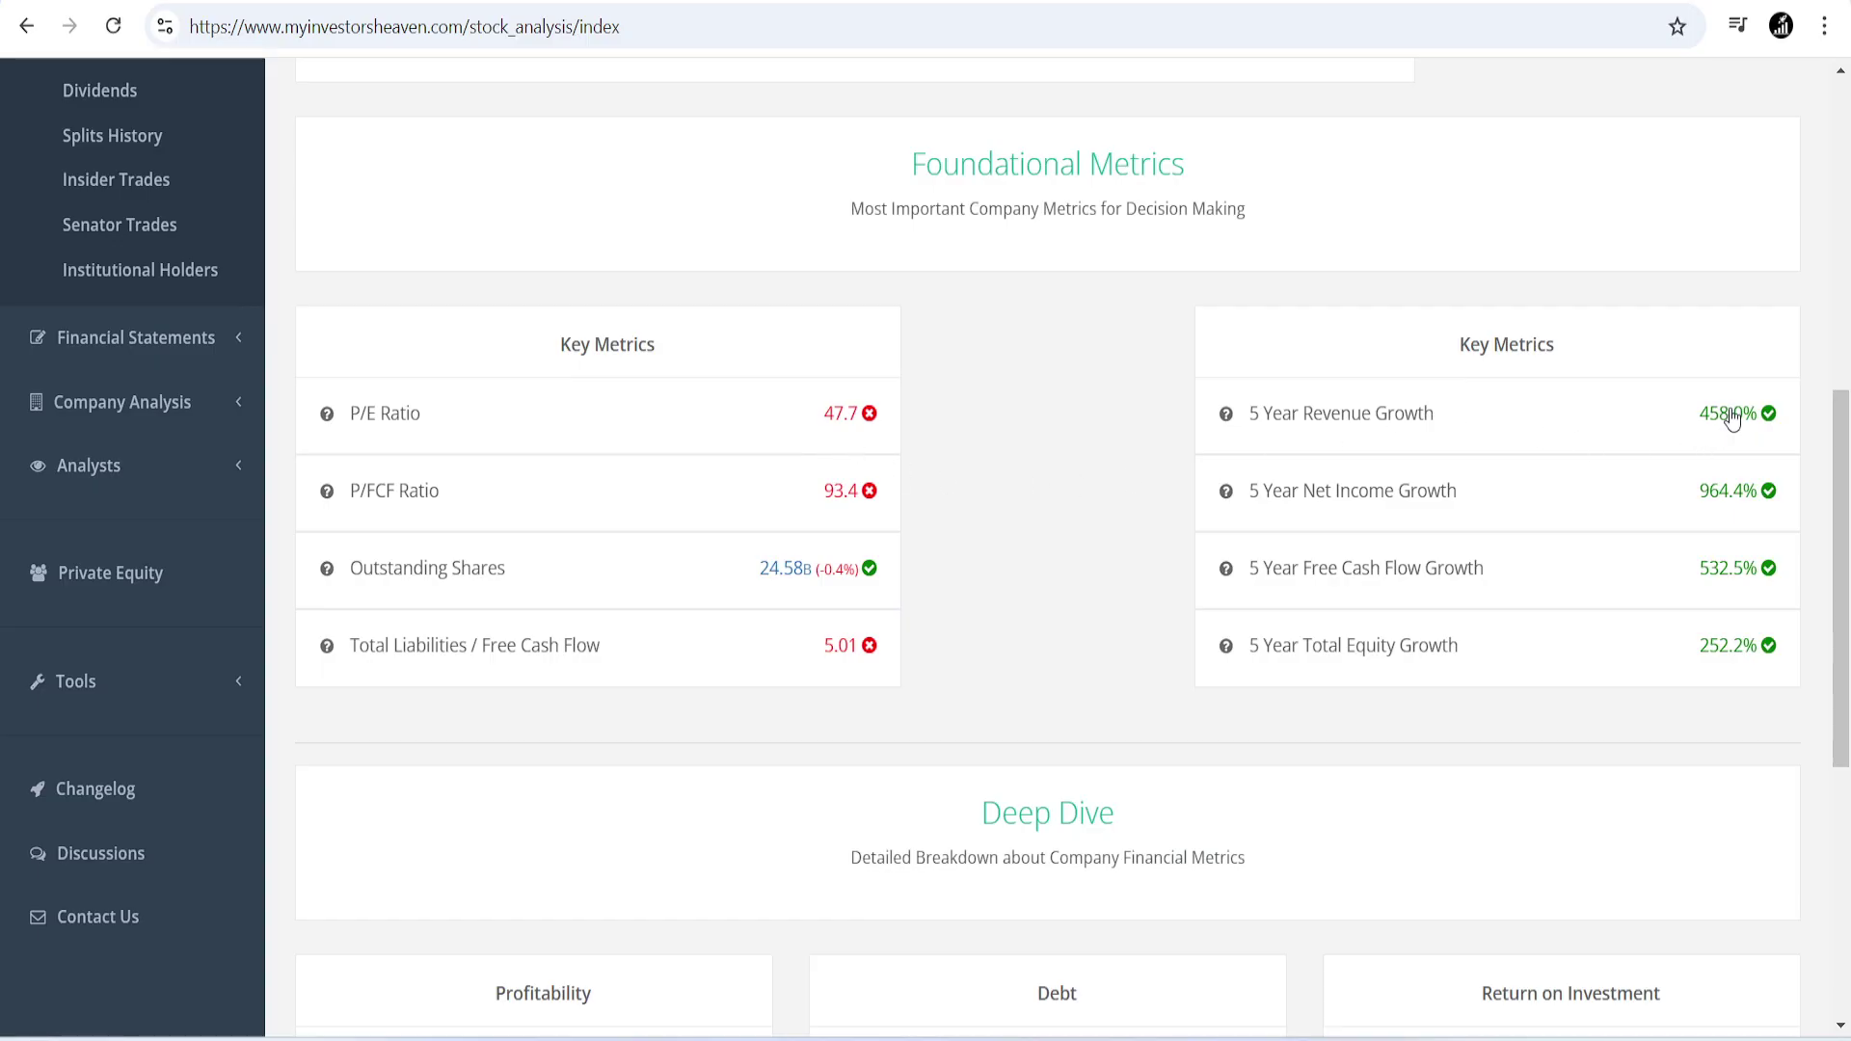
mouse_move(1733, 419)
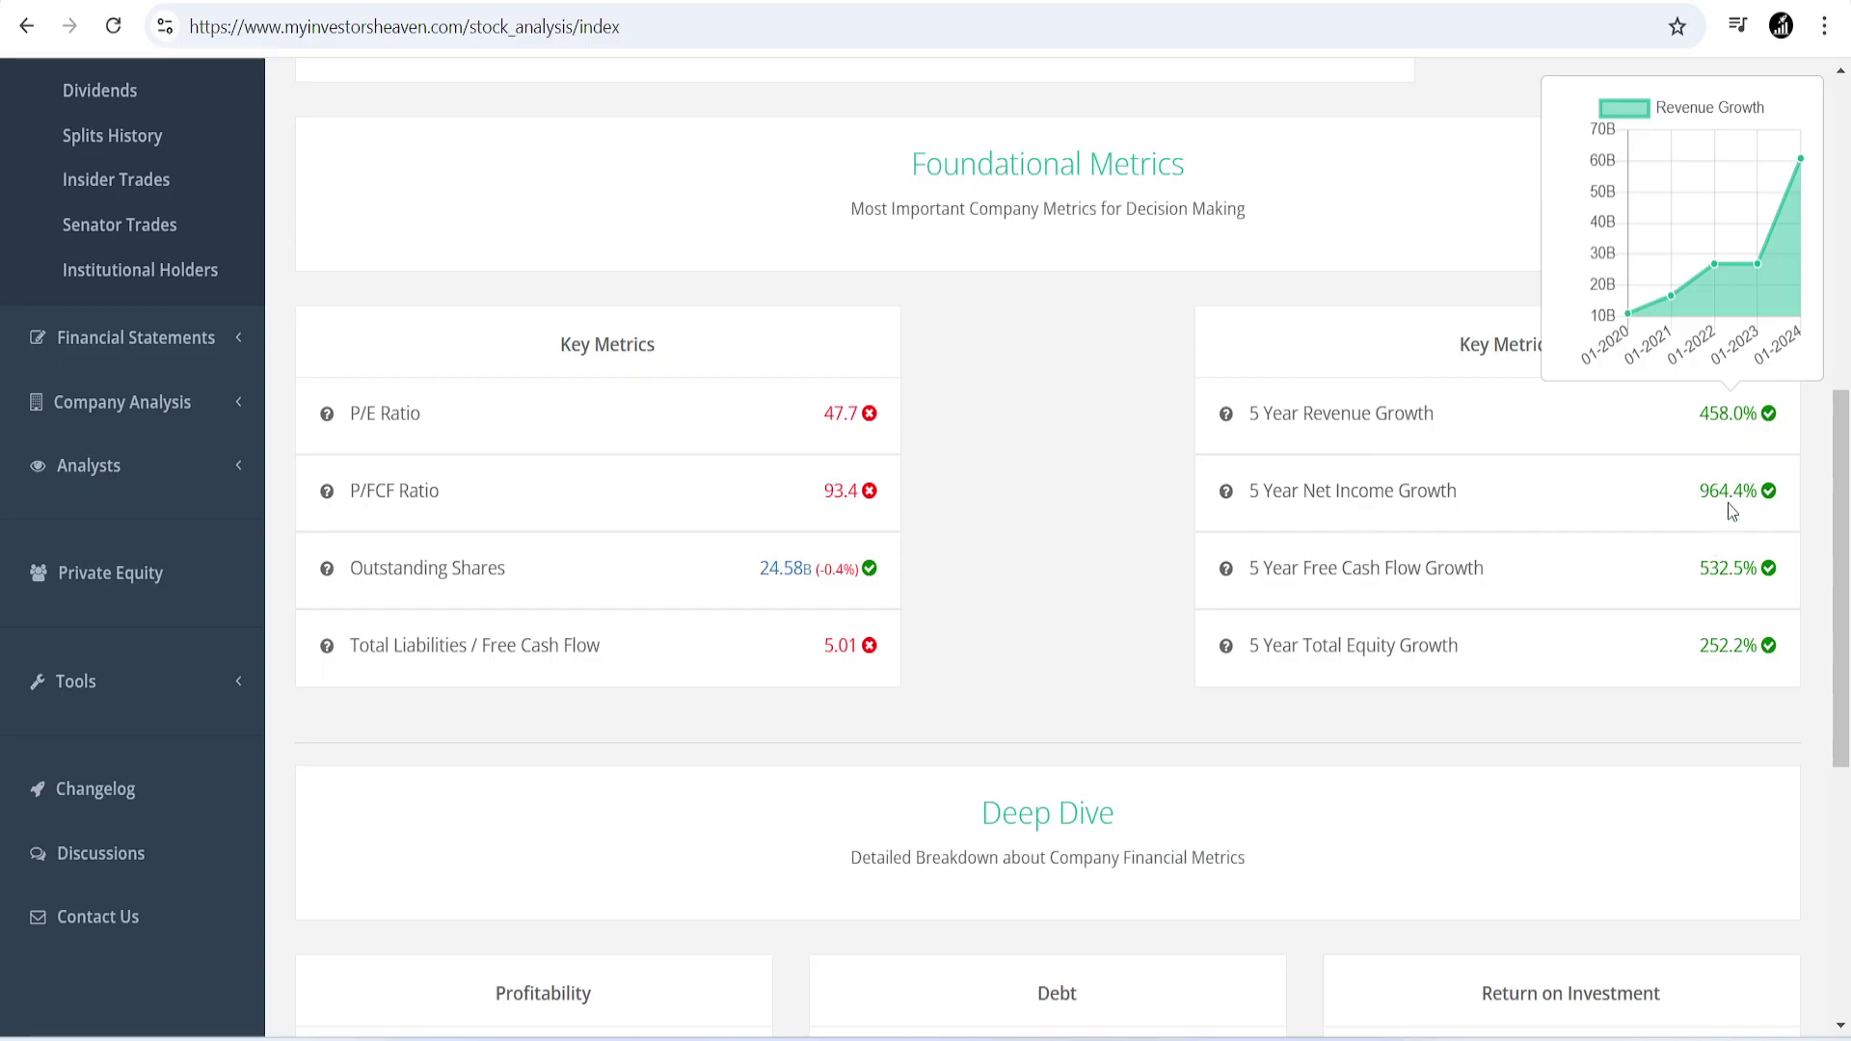
mouse_move(1735, 569)
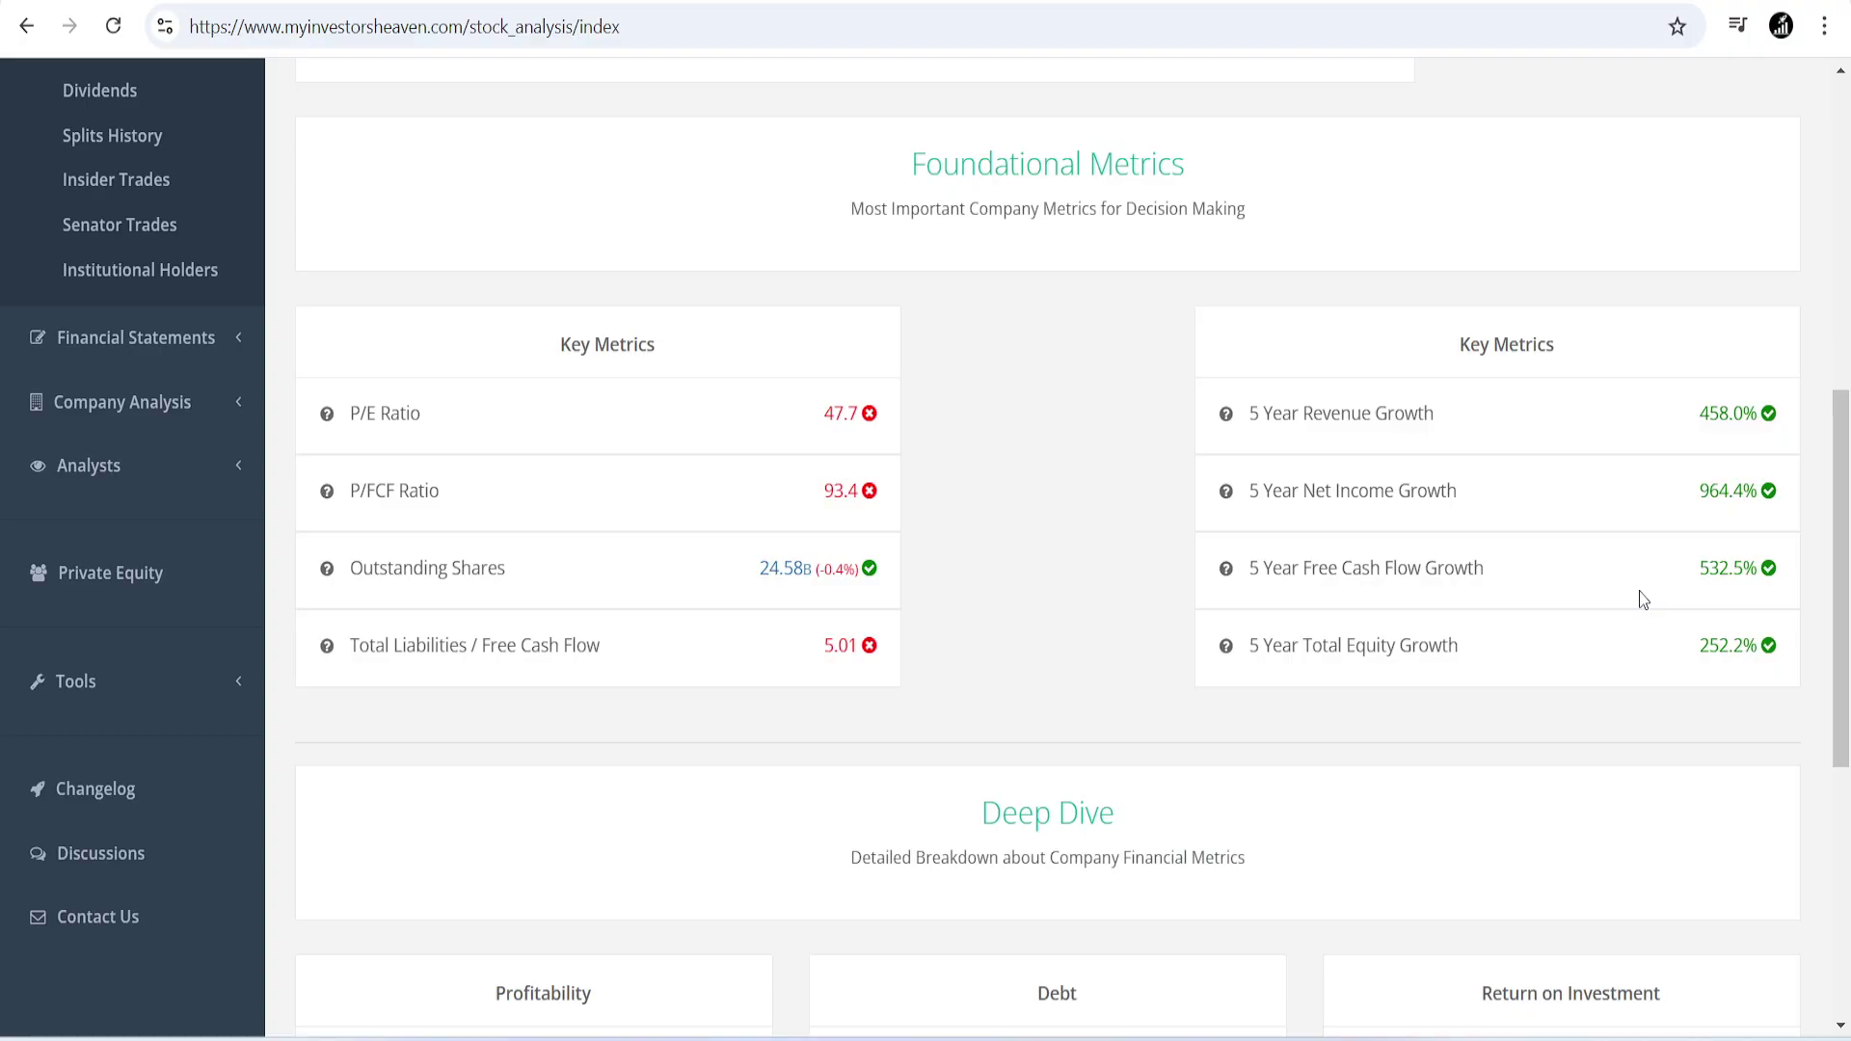
scroll(1147, 496, "down", 4)
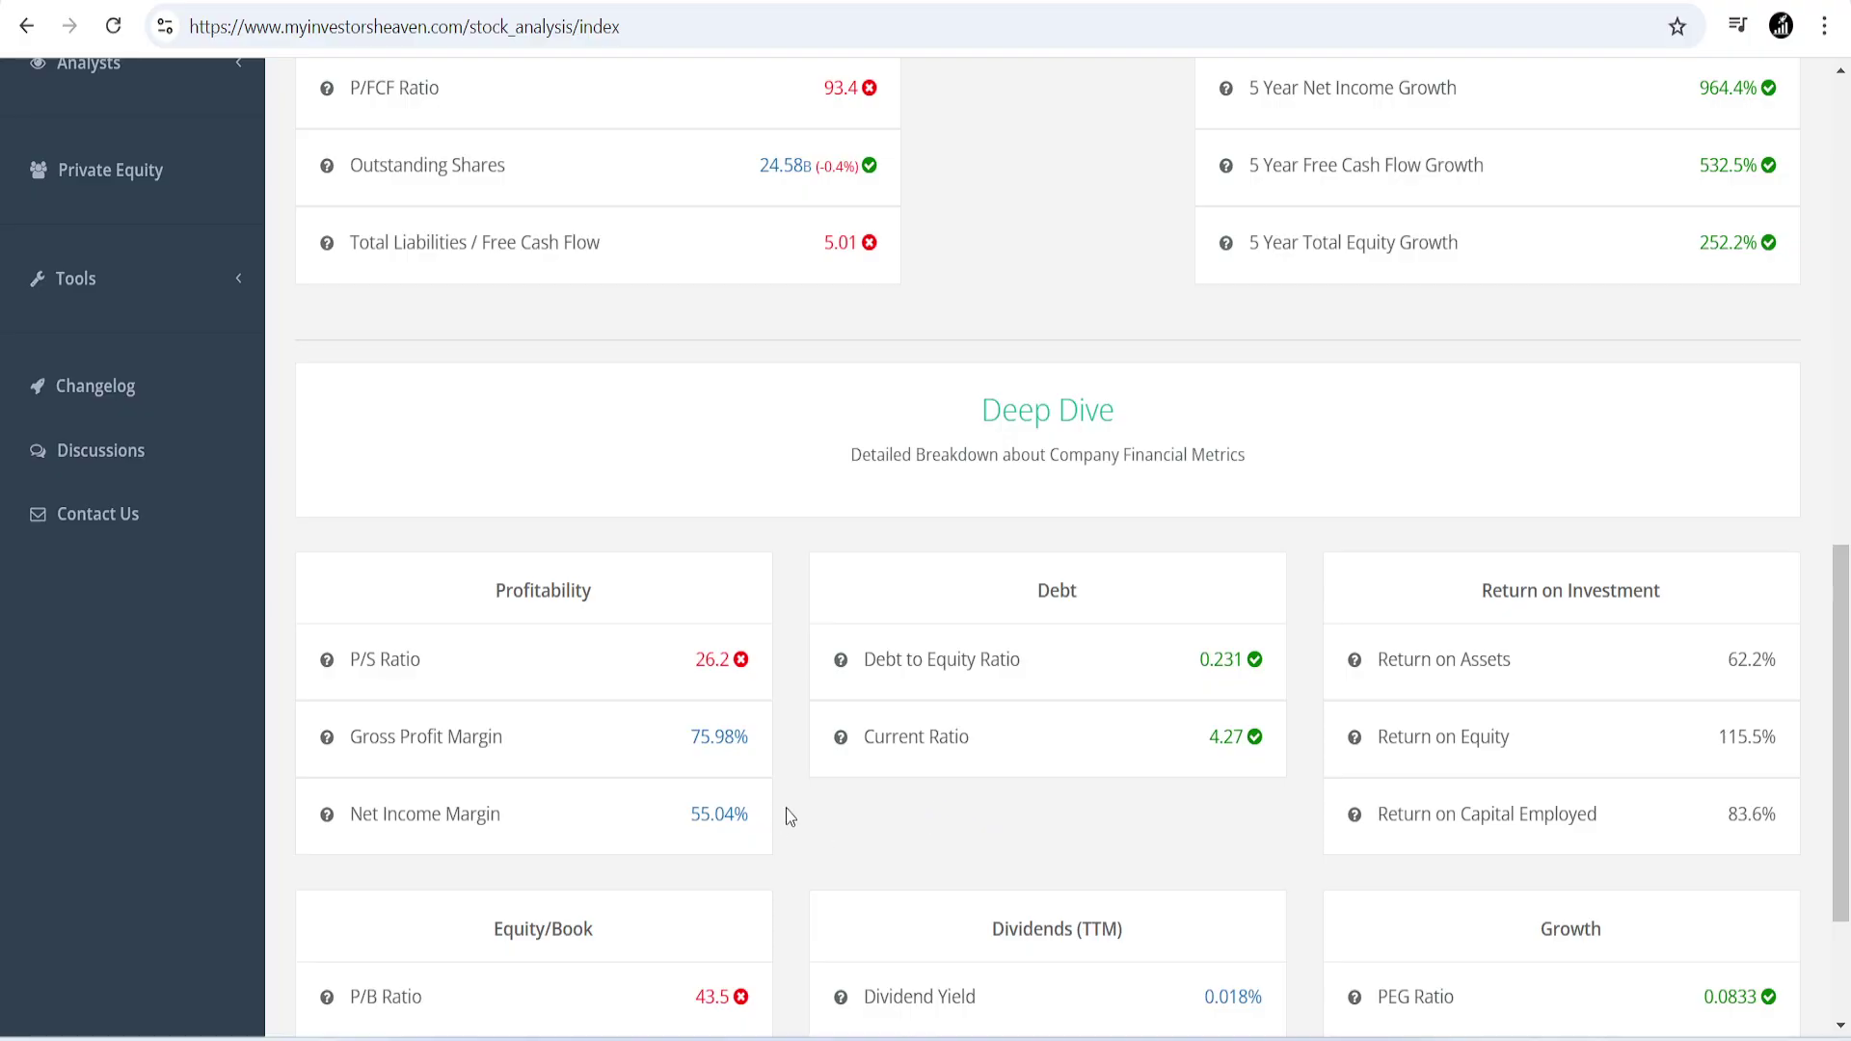
scroll(795, 824, "up", 4)
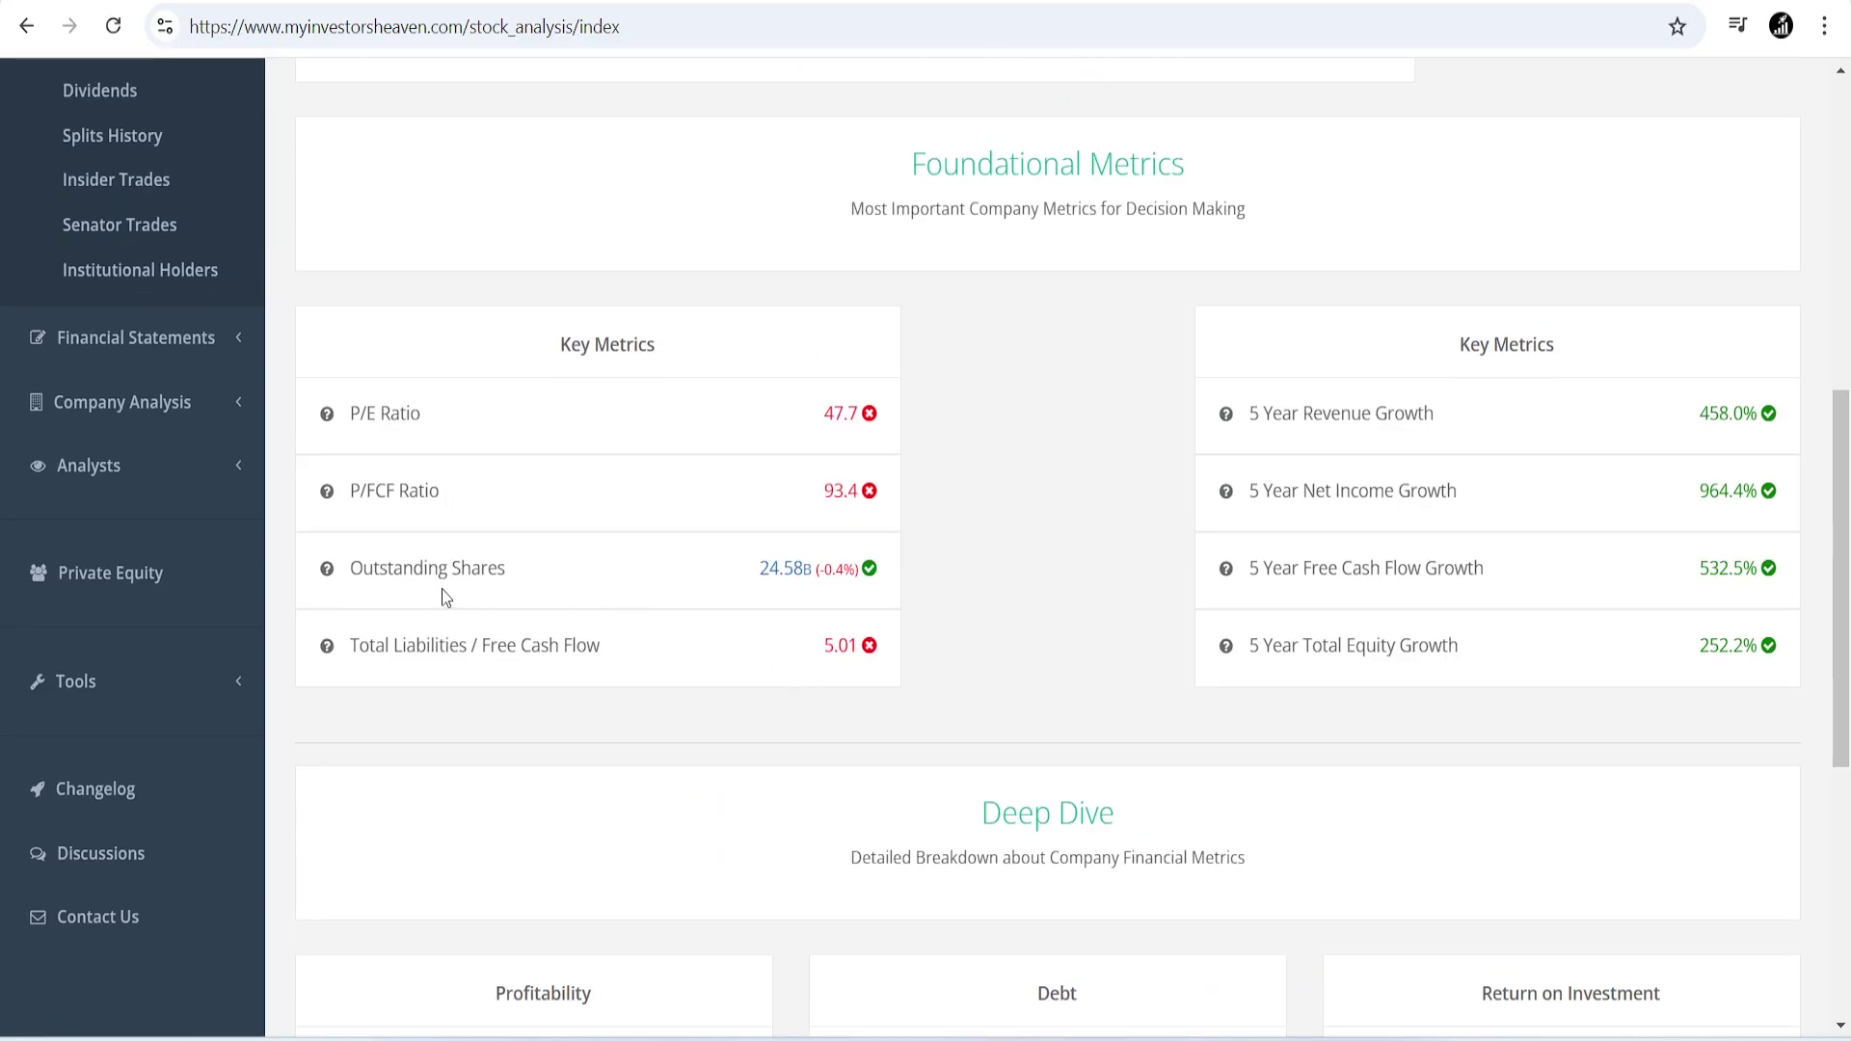
scroll(434, 590, "up", 4)
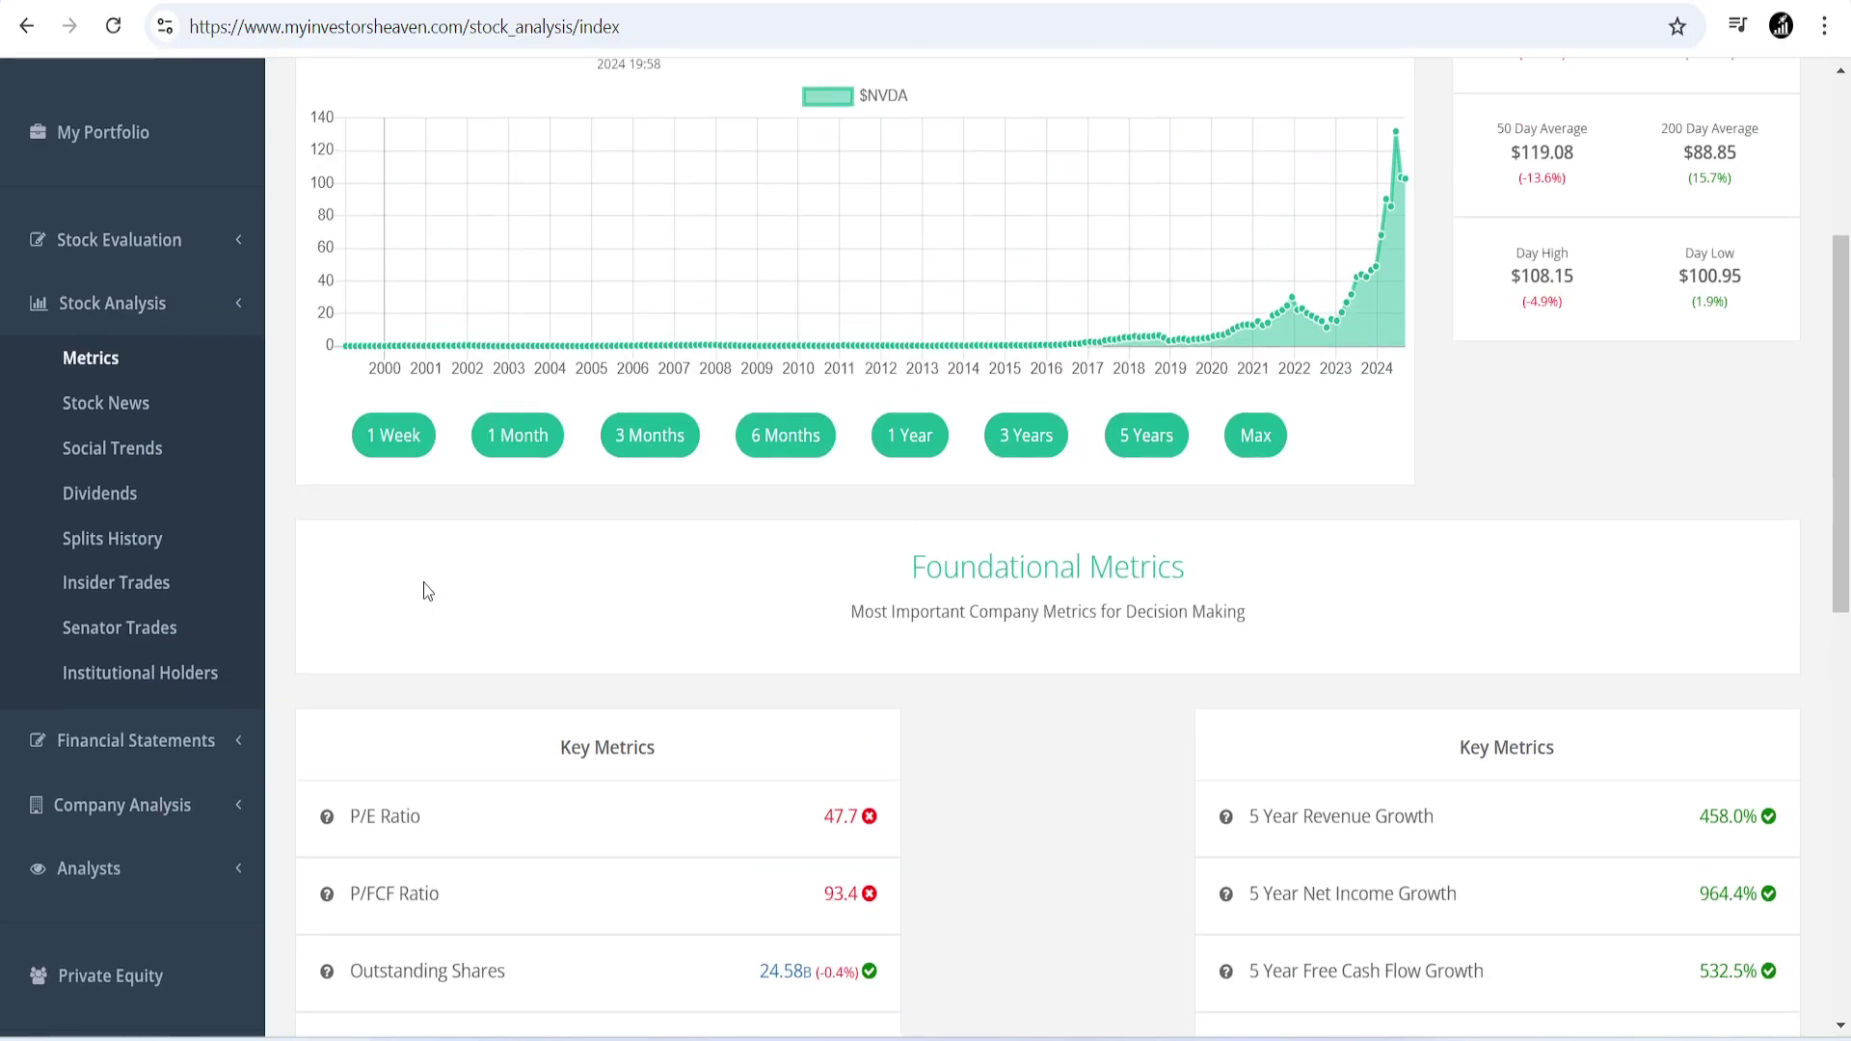
Open NVIDIA's DCF Stock Evaluator and review FY2020–FY2024 figures, averages and projection inputs.
left_click(182, 744)
left_click(162, 253)
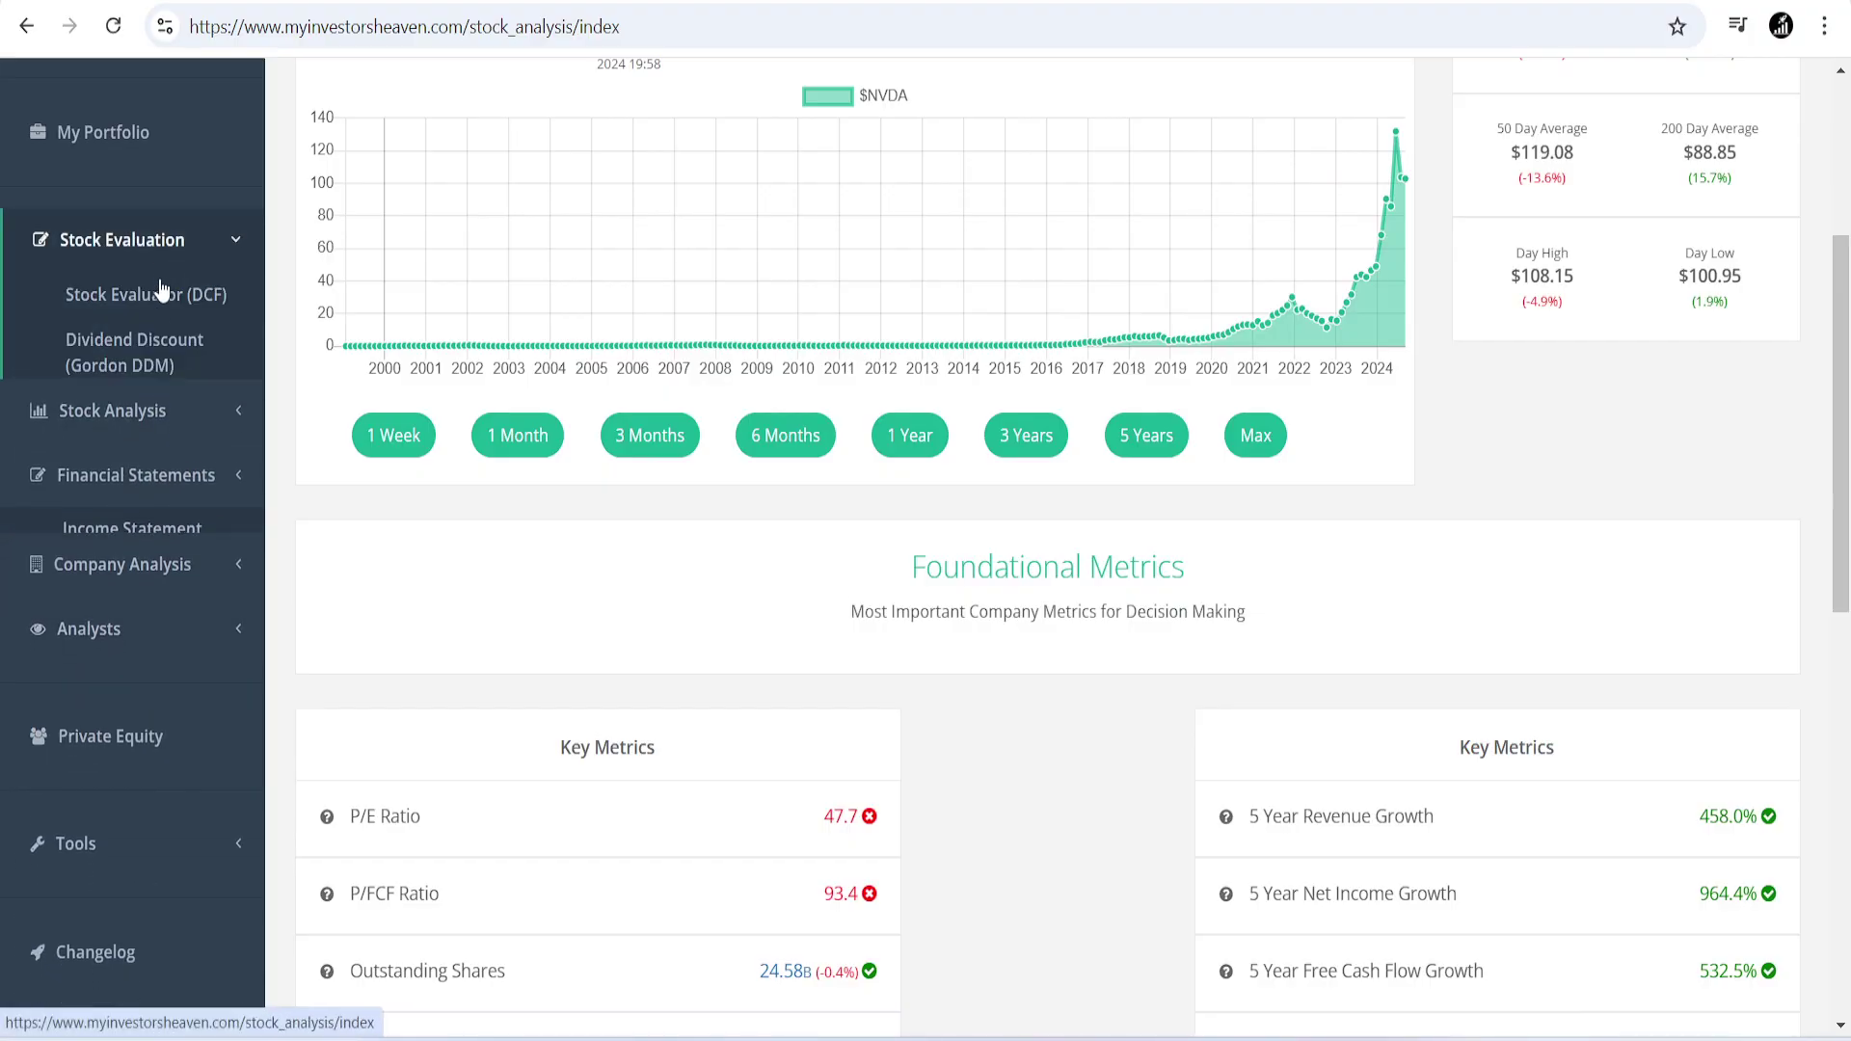
left_click(159, 300)
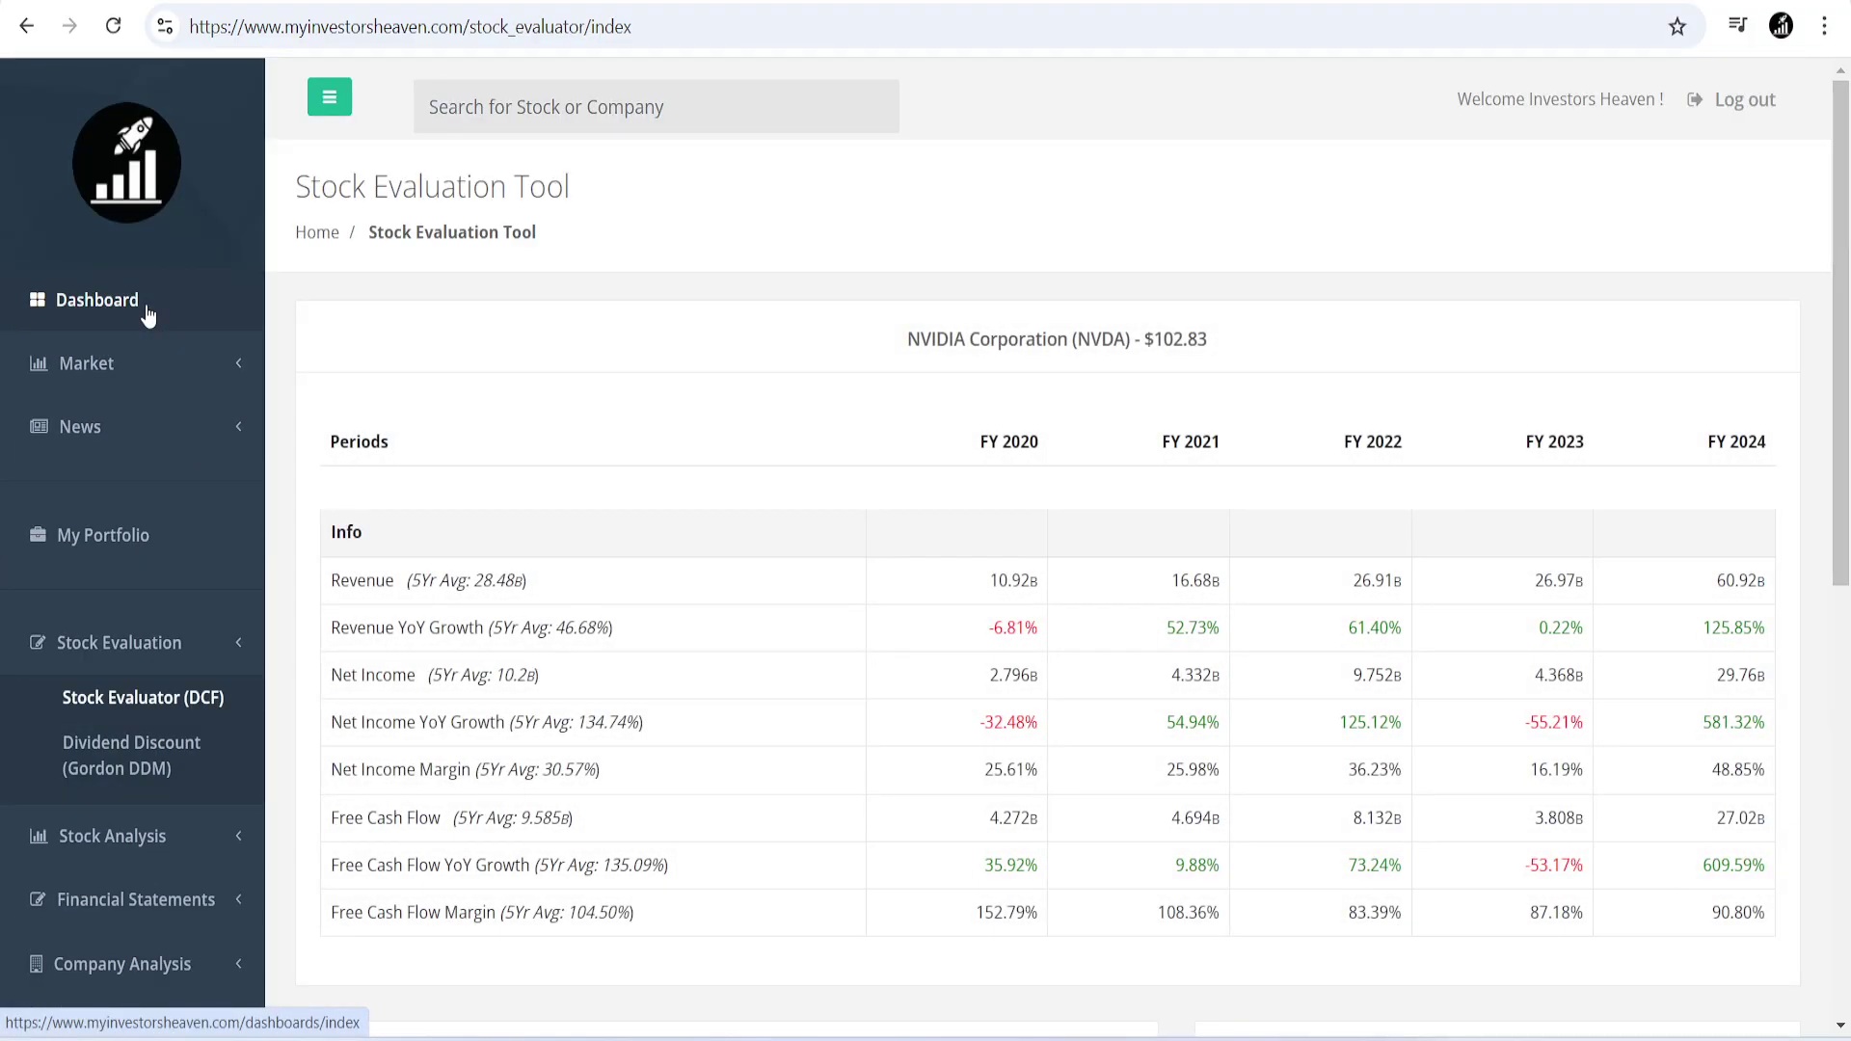
scroll(800, 414, "down", 8)
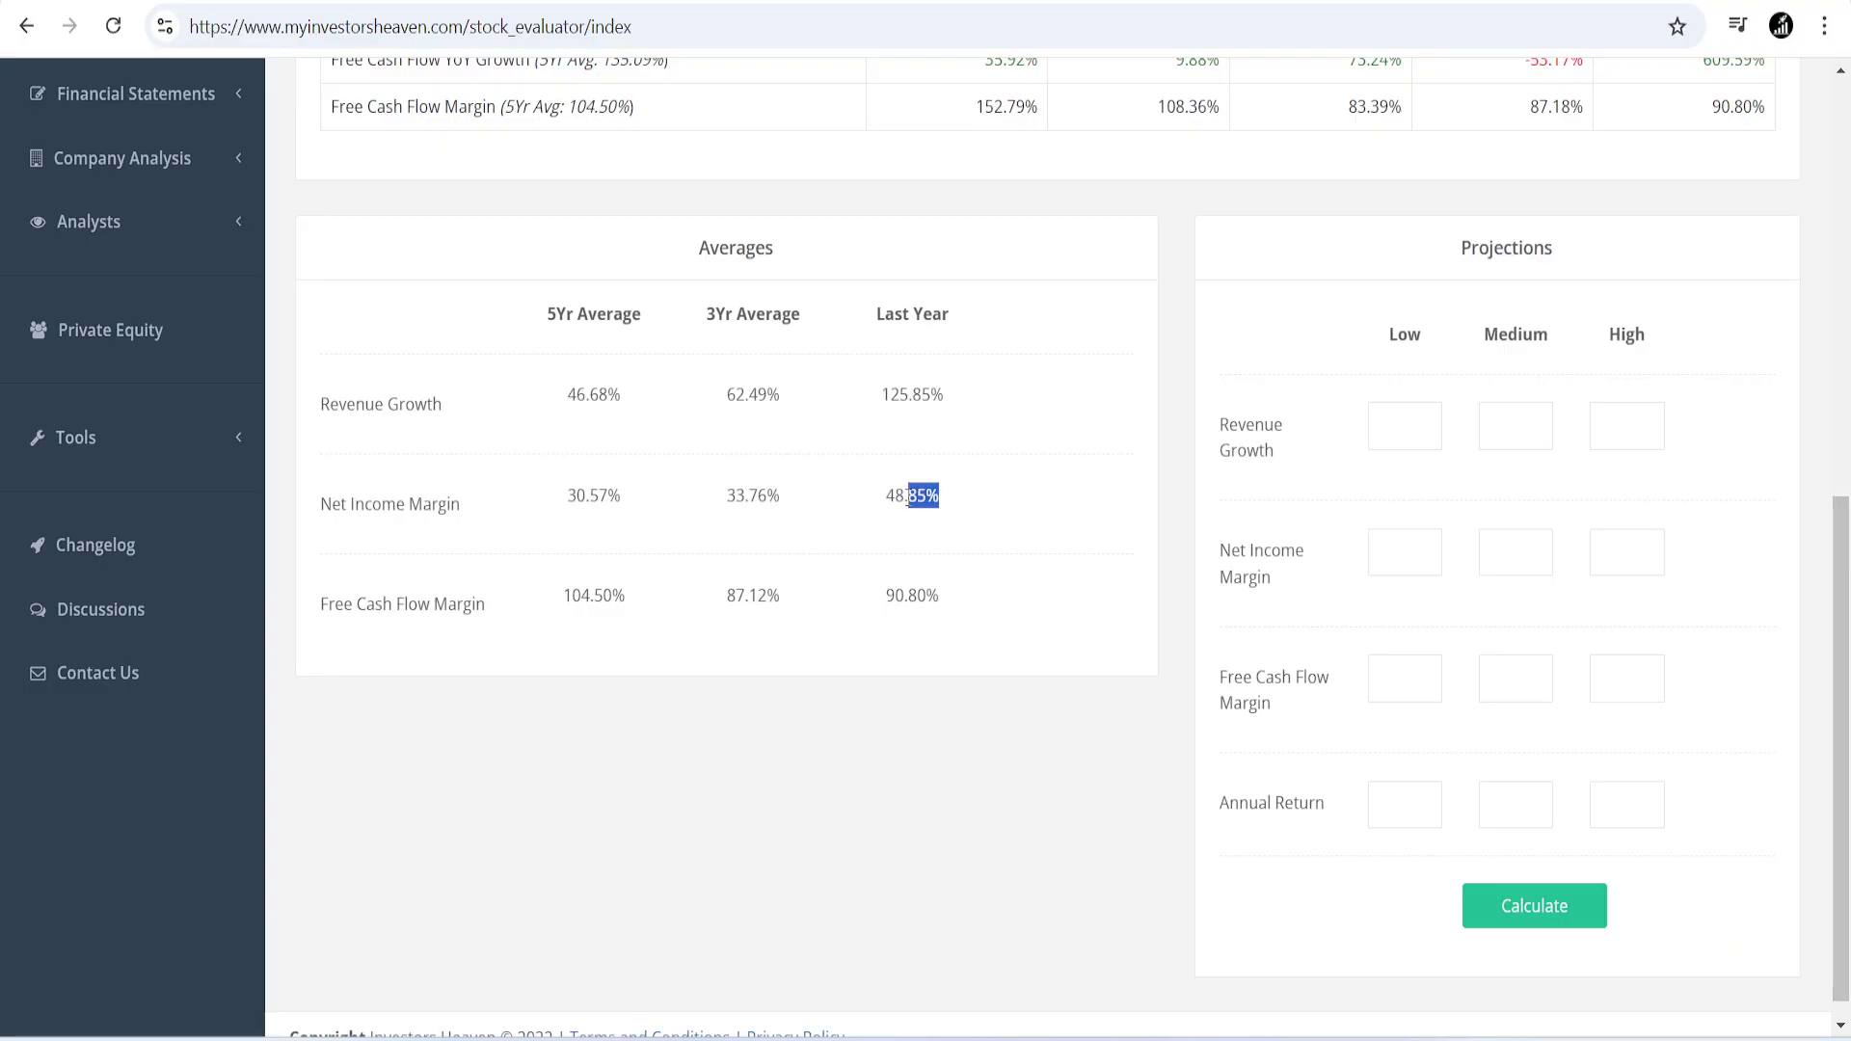
left_click_drag(907, 494, 904, 495)
scroll(563, 463, "up", 10)
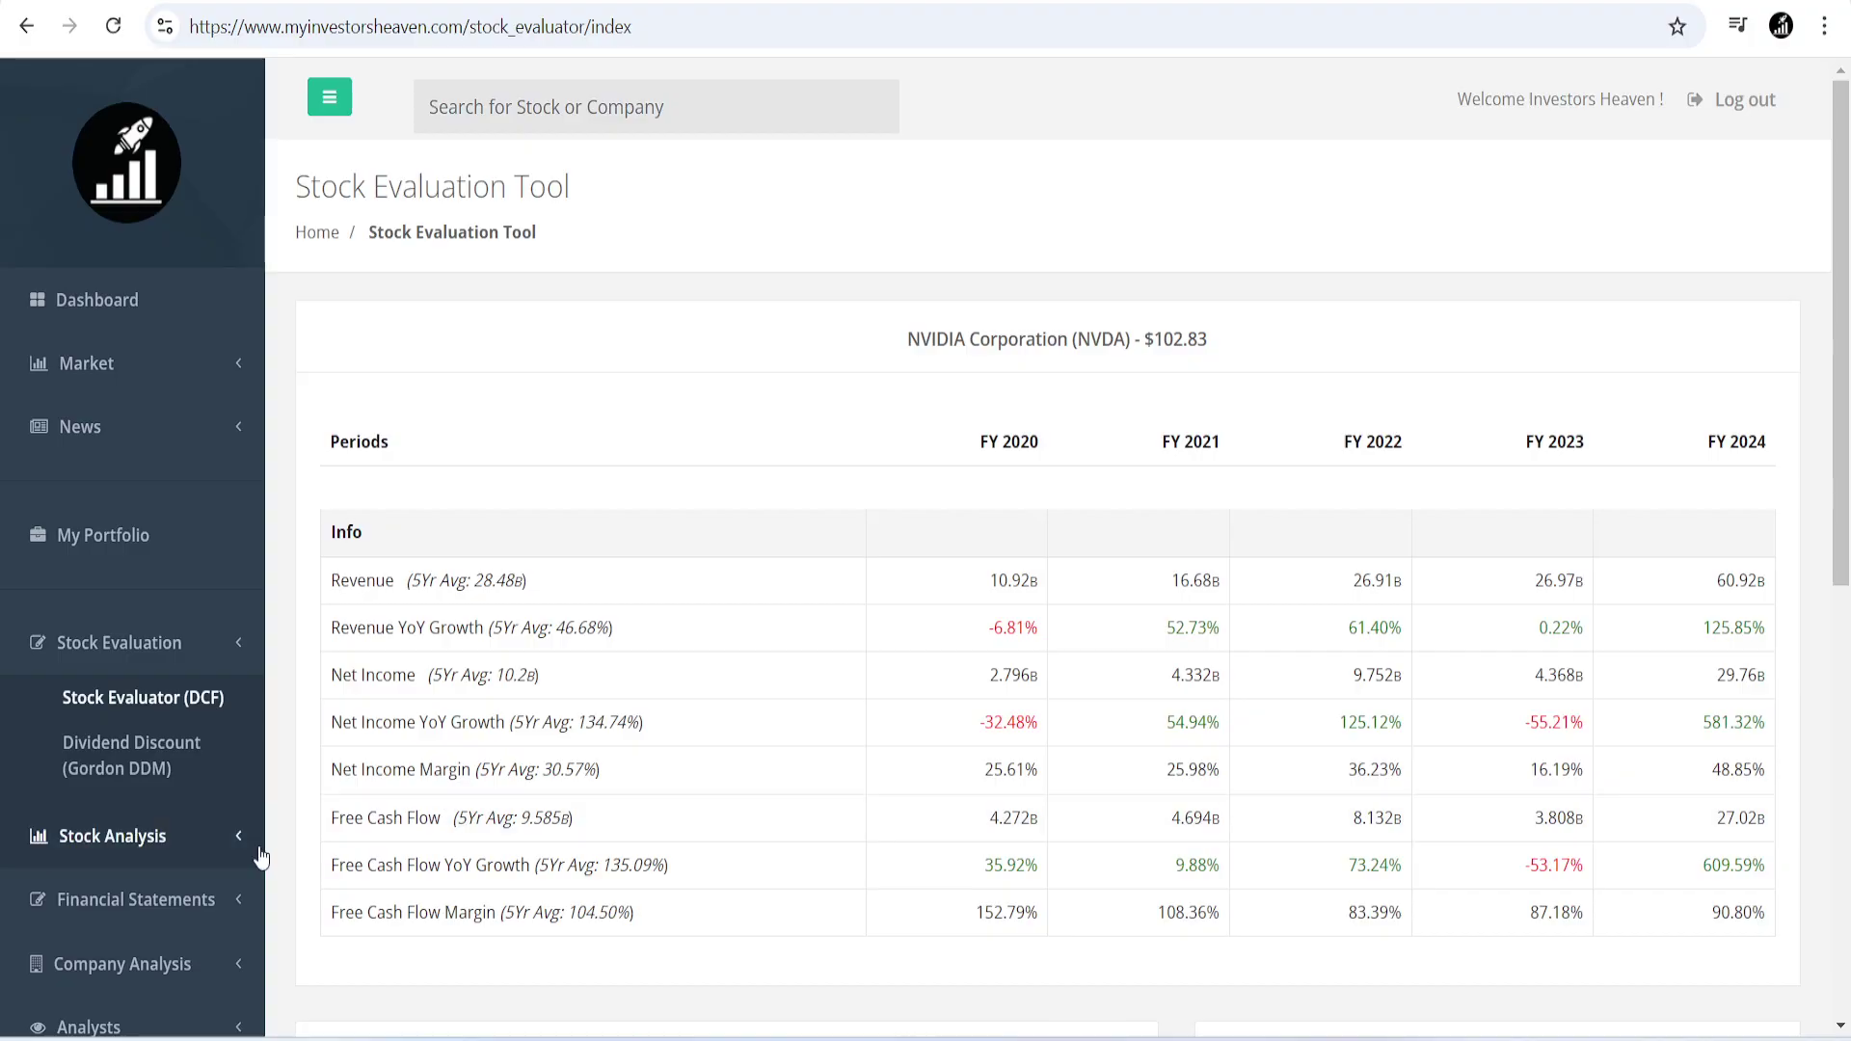
Reopen NVIDIA's Metrics page and show the one-month price chart.
left_click(228, 851)
left_click(169, 771)
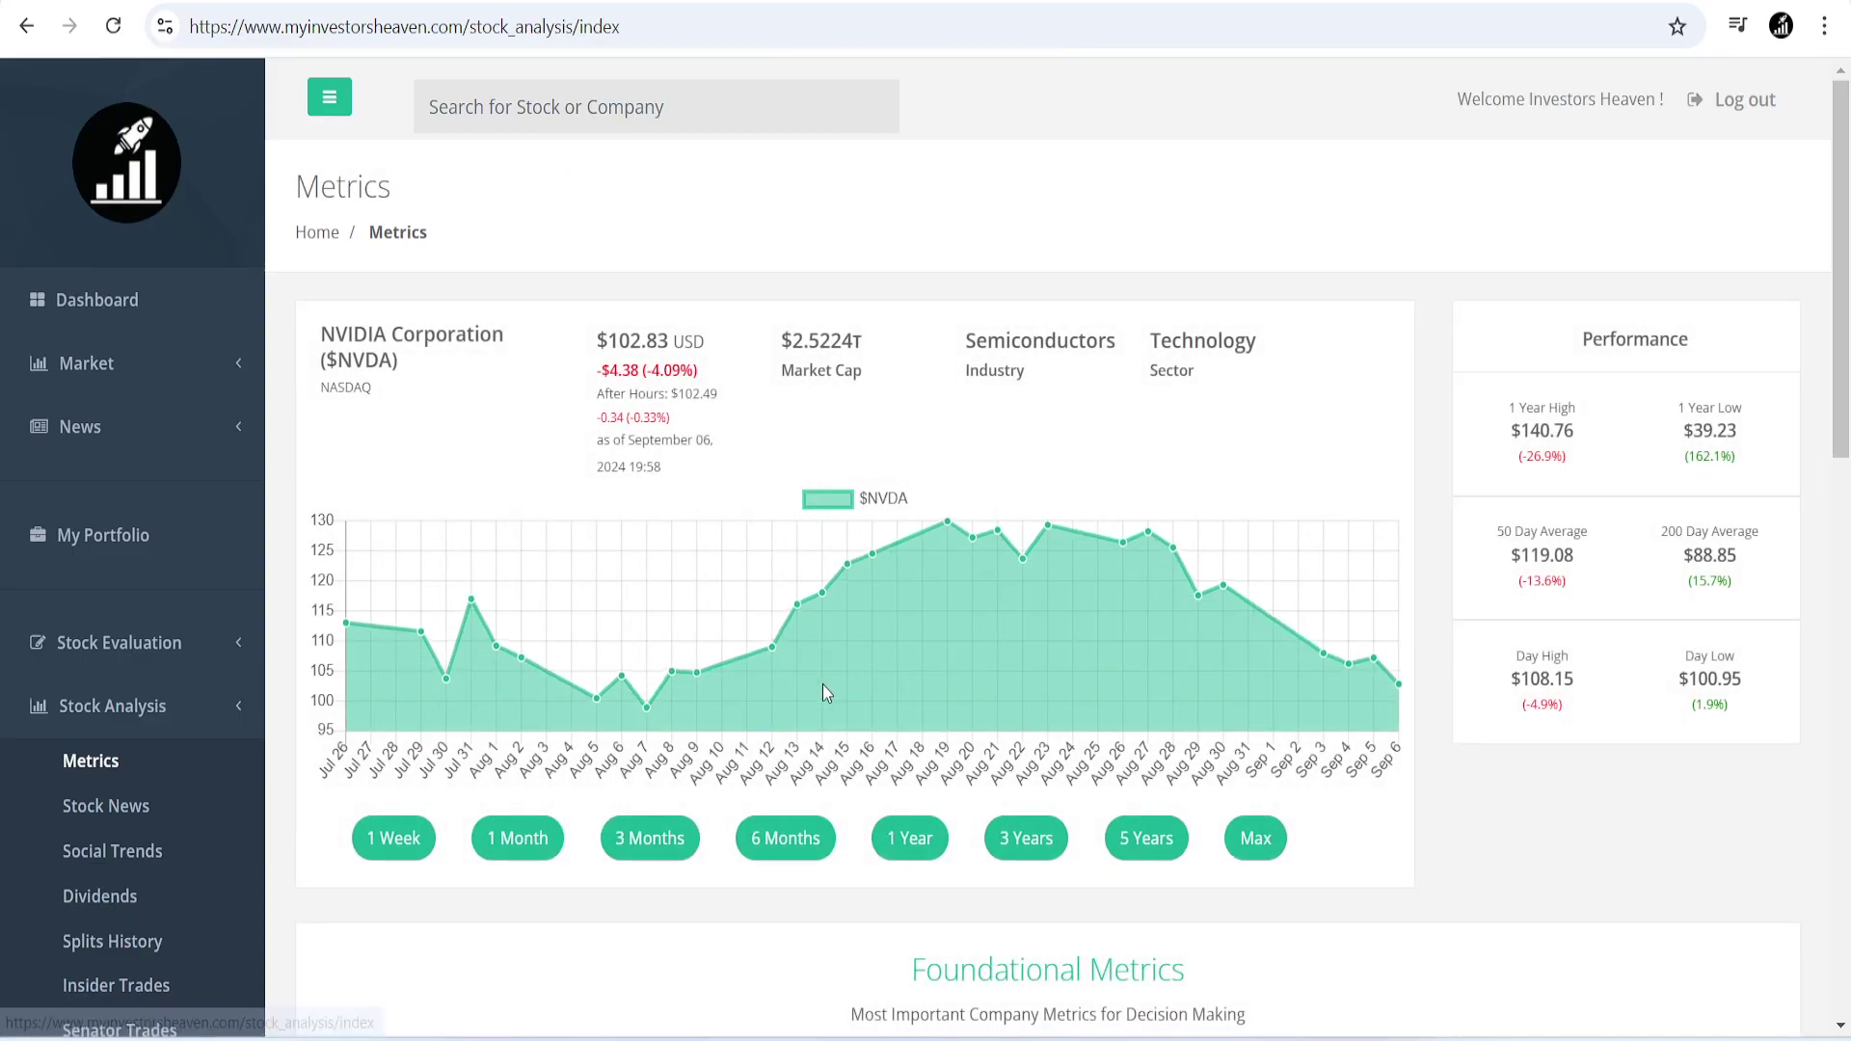
left_click(540, 841)
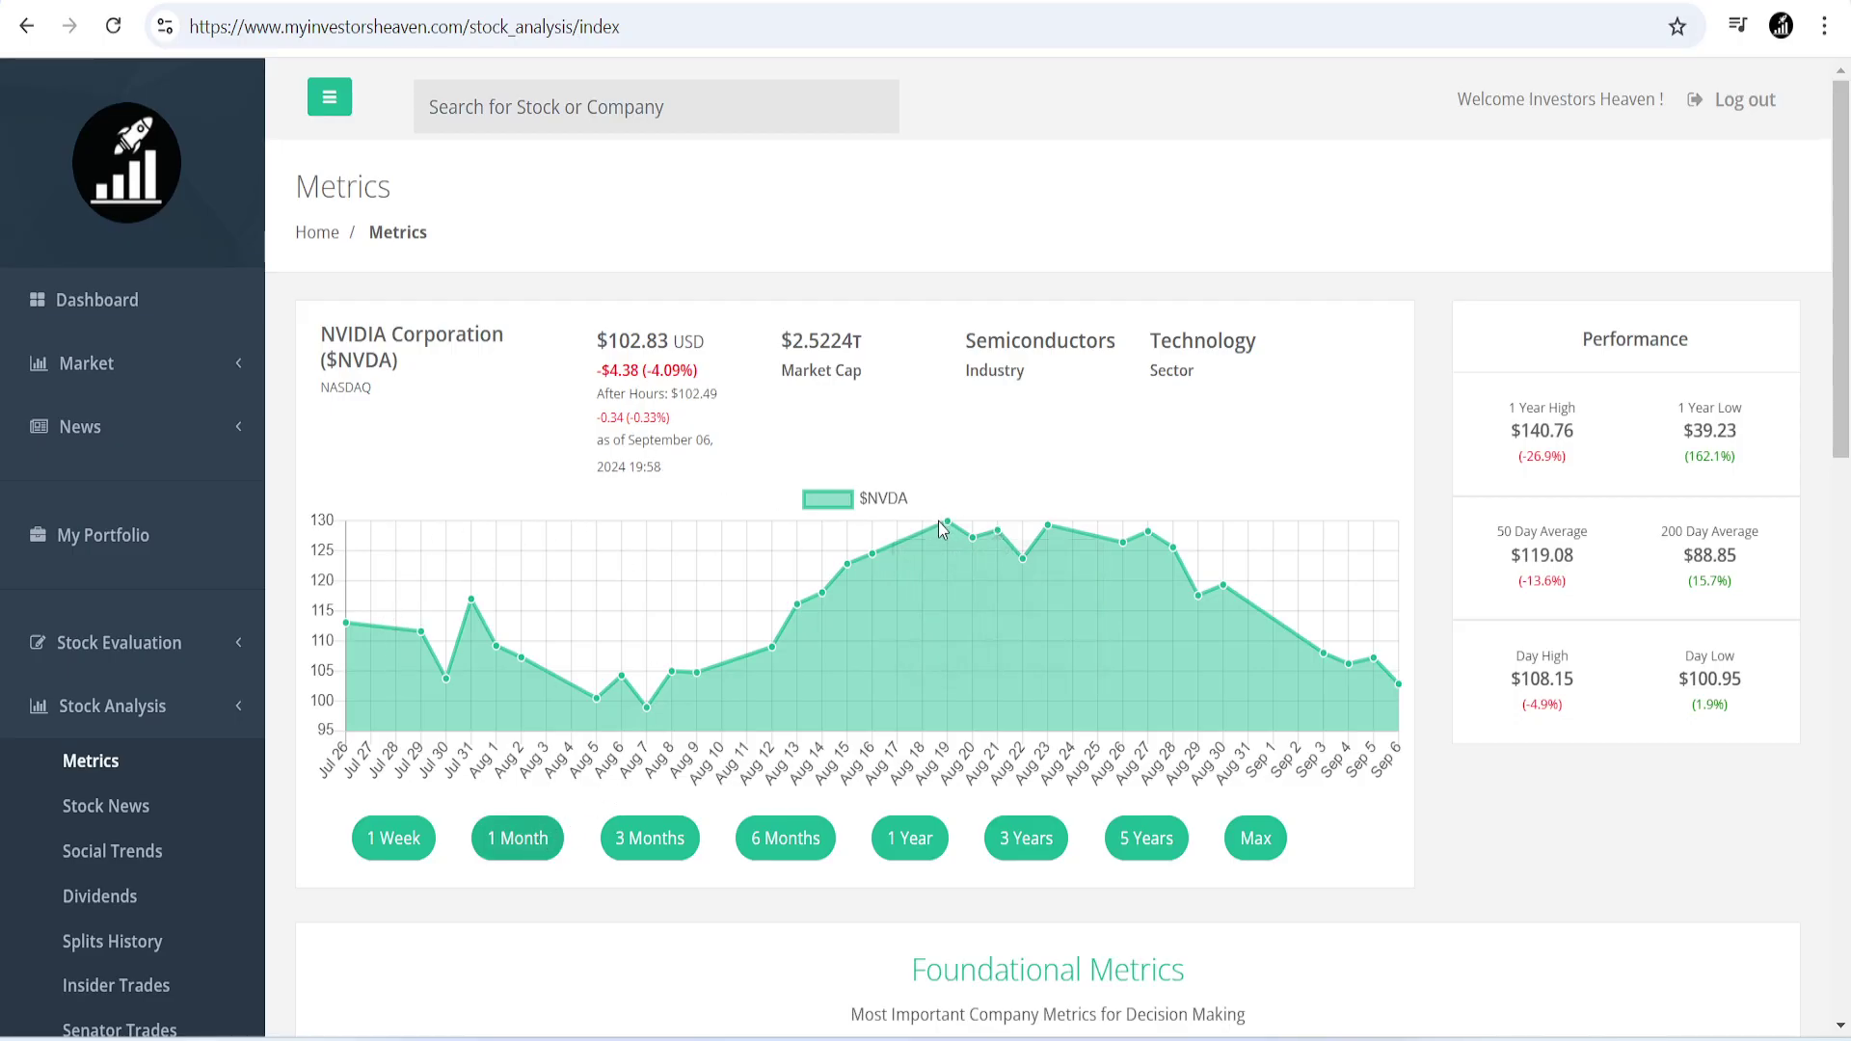
mouse_move(949, 528)
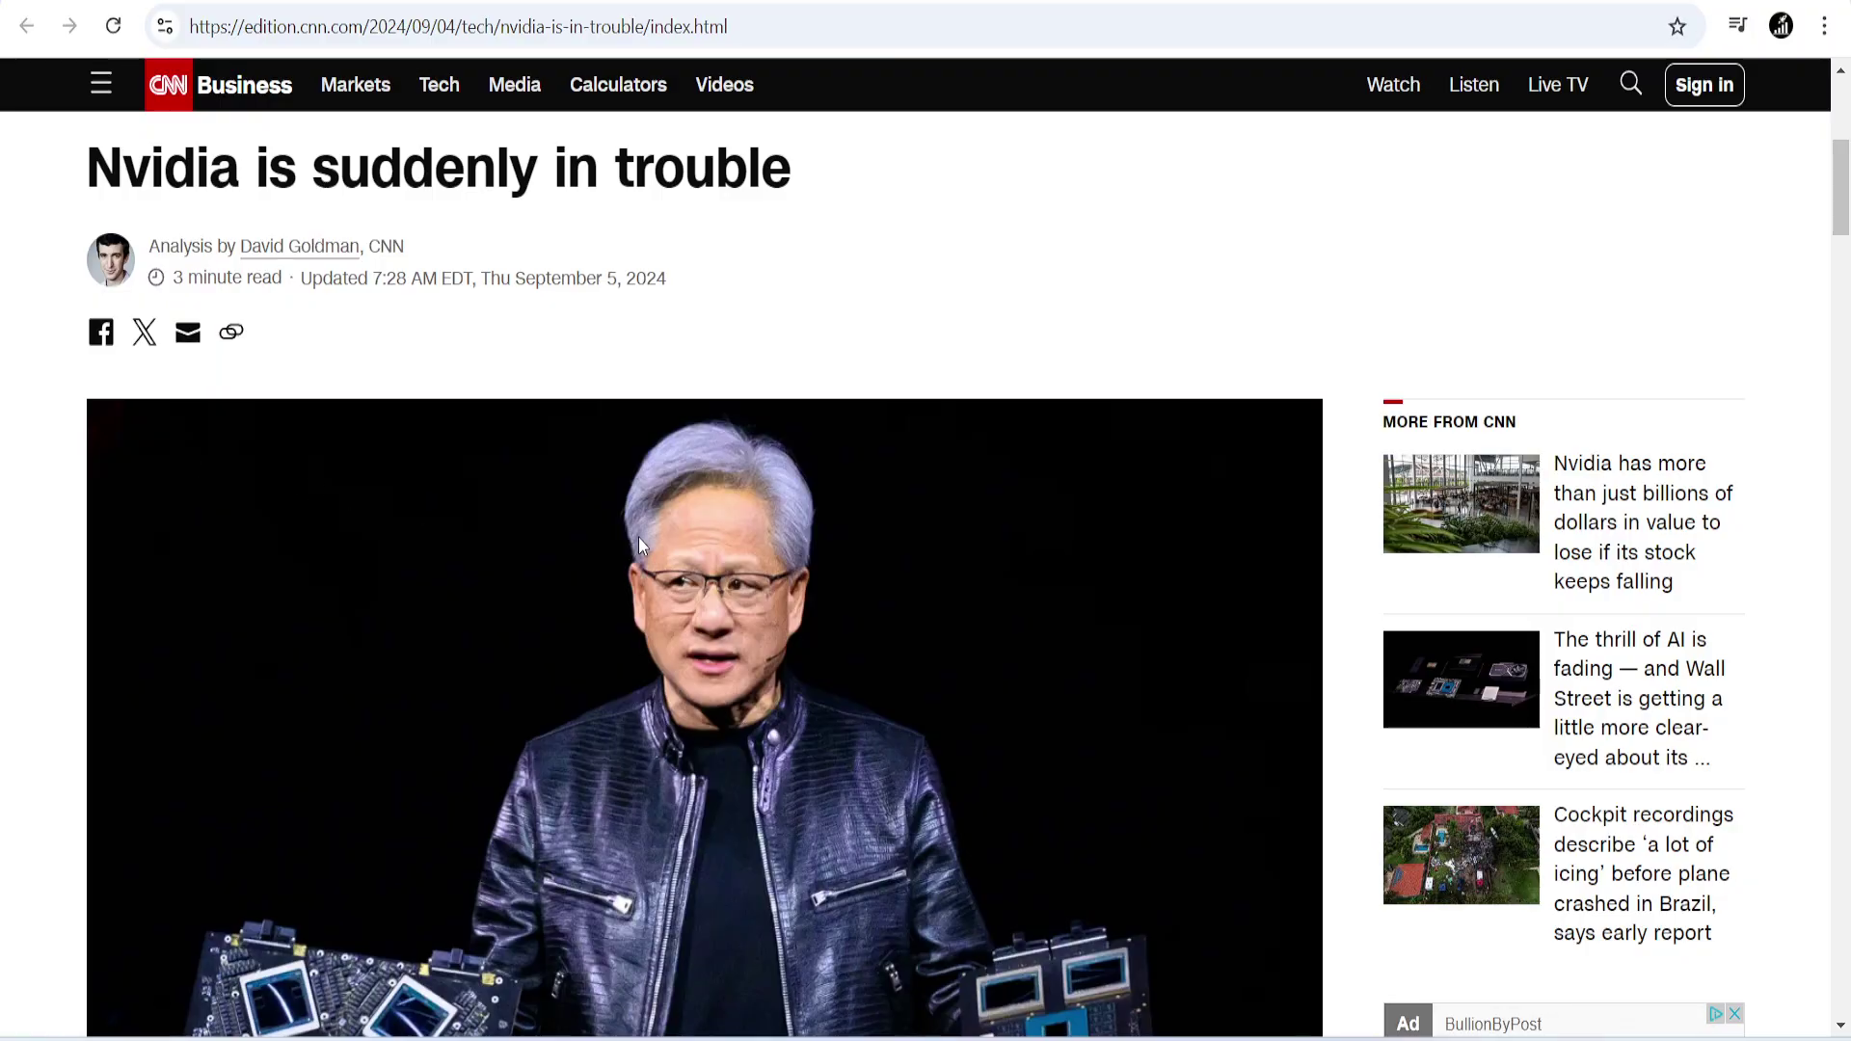
scroll(675, 547, "down", 8)
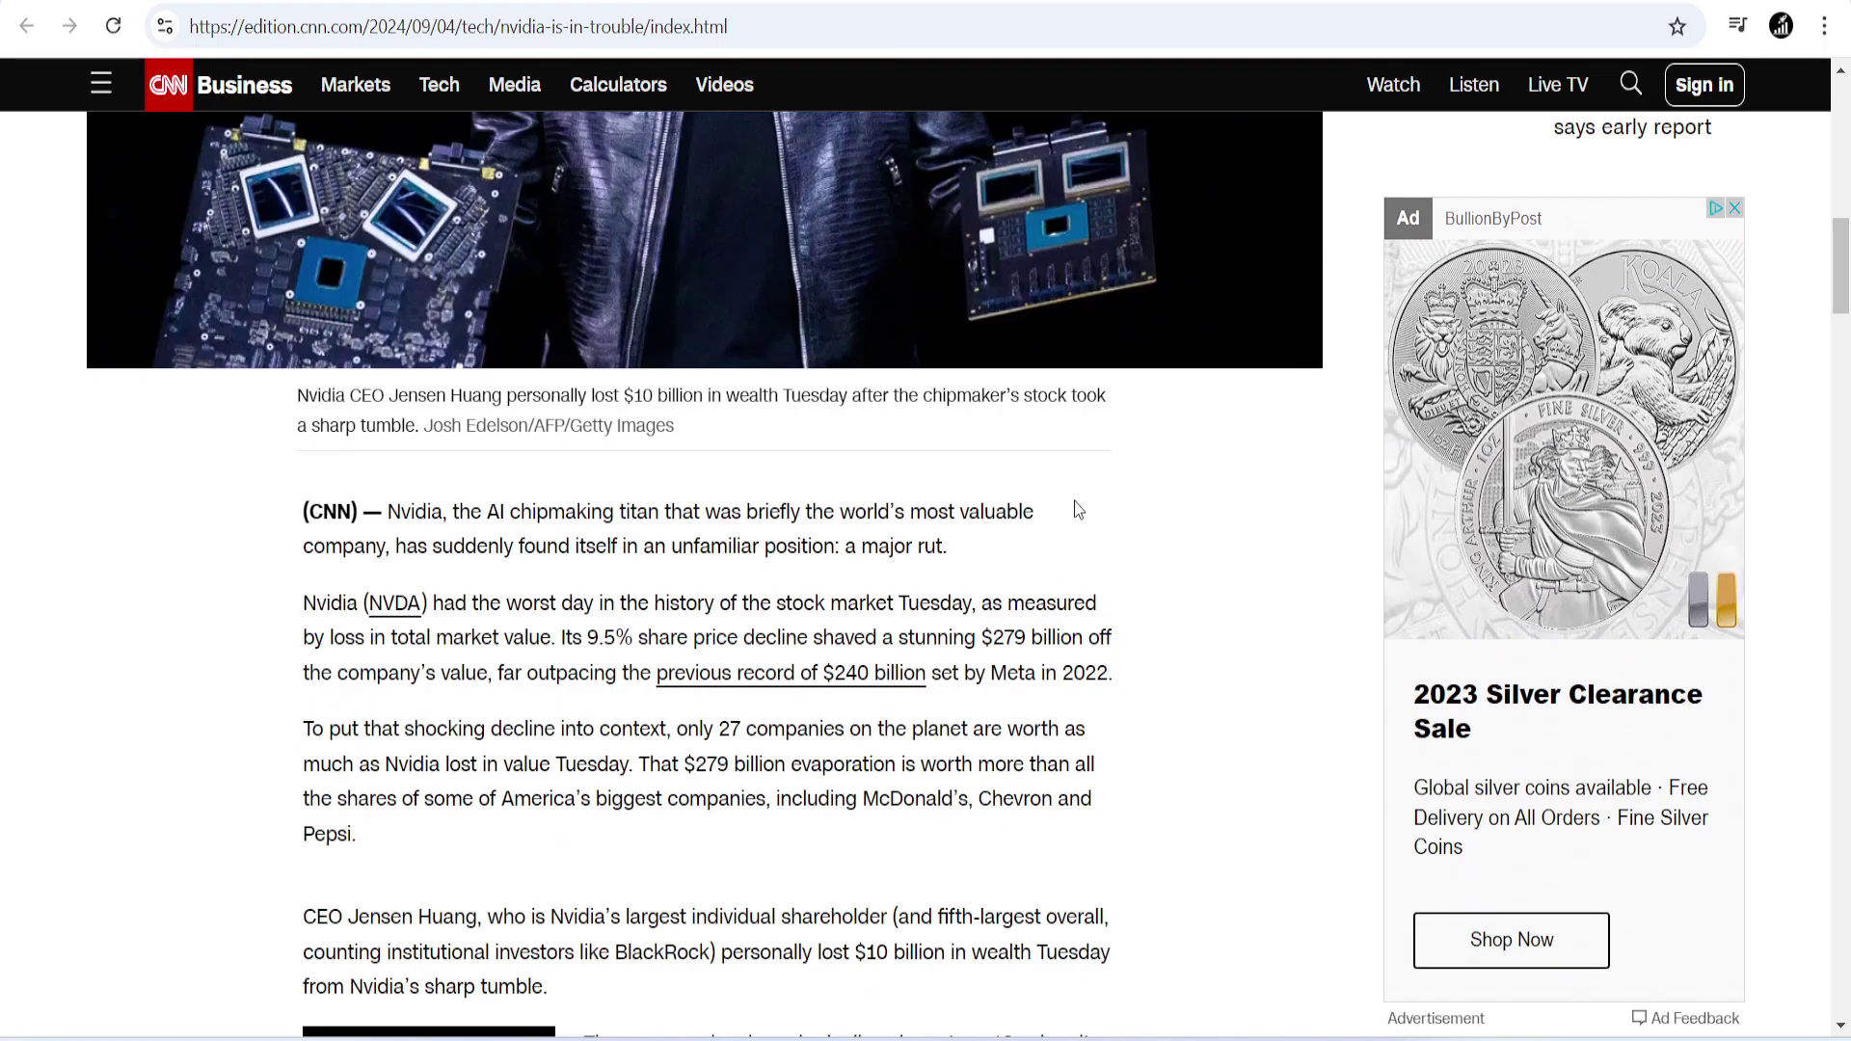
scroll(1301, 585, "down", 4)
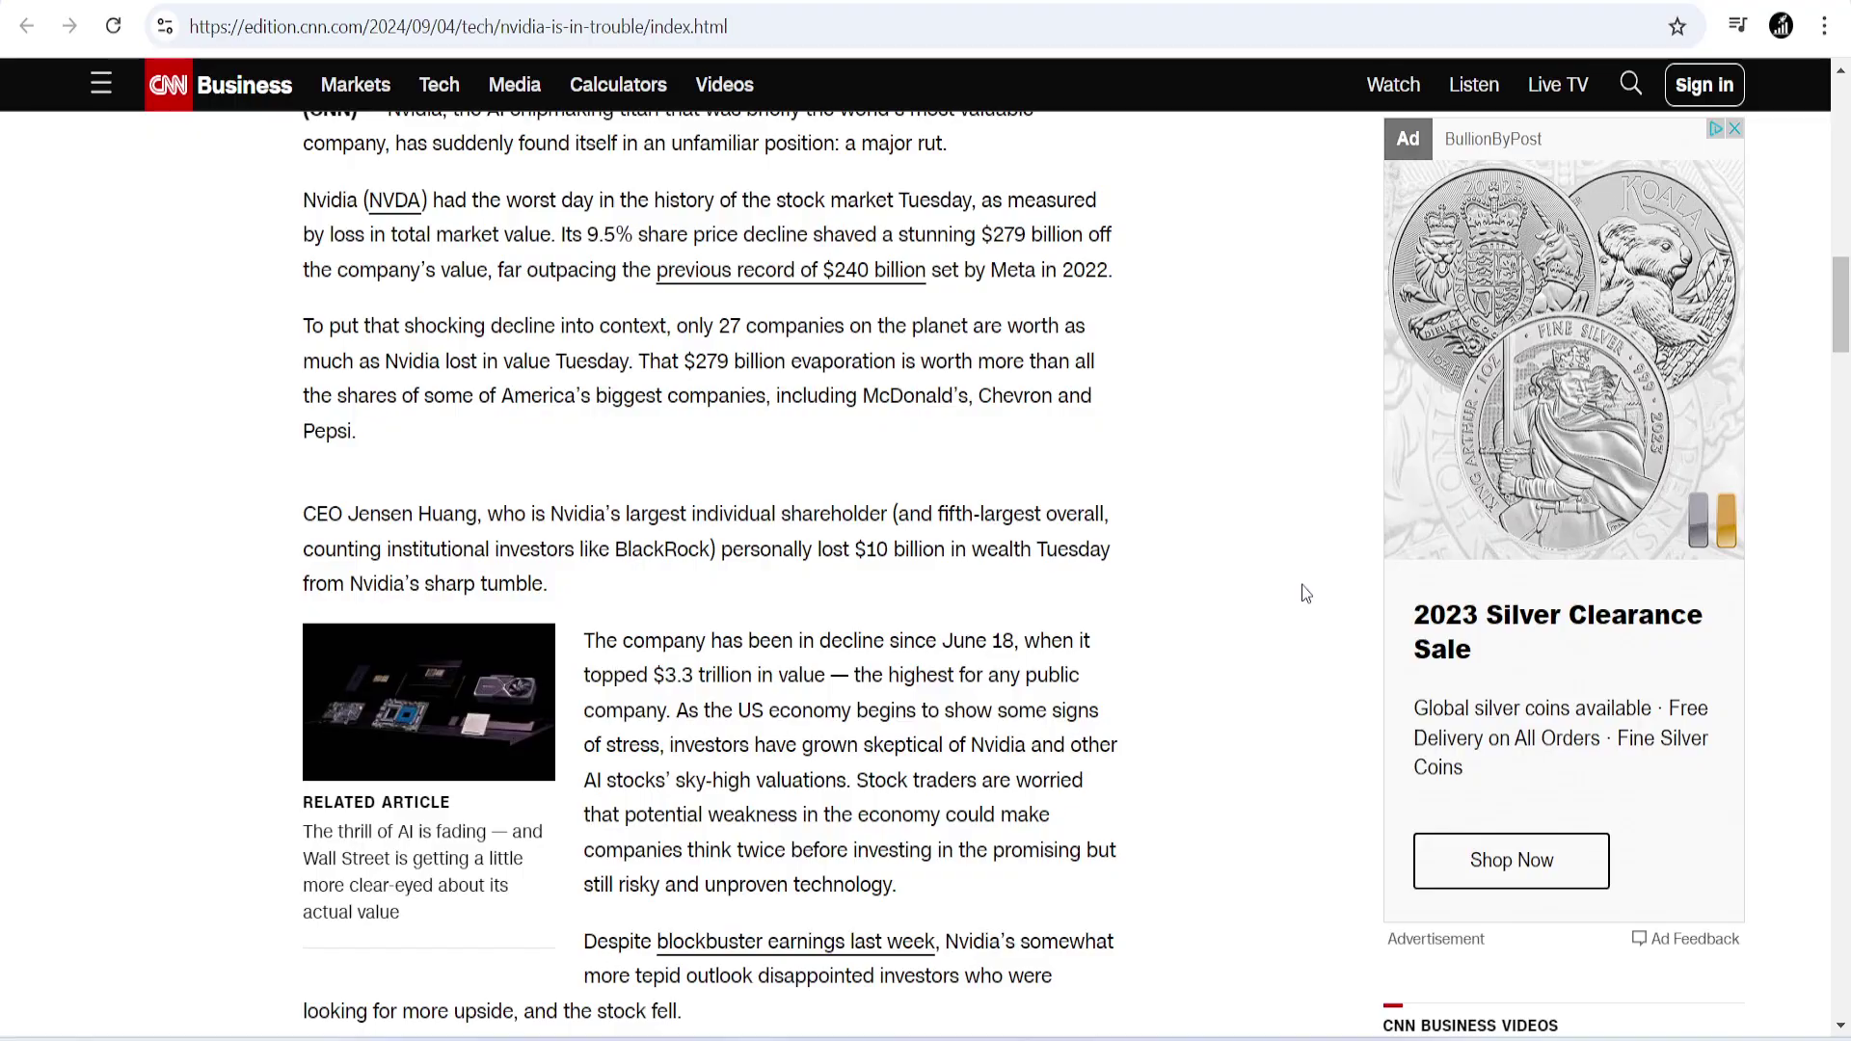
scroll(1301, 569, "down", 4)
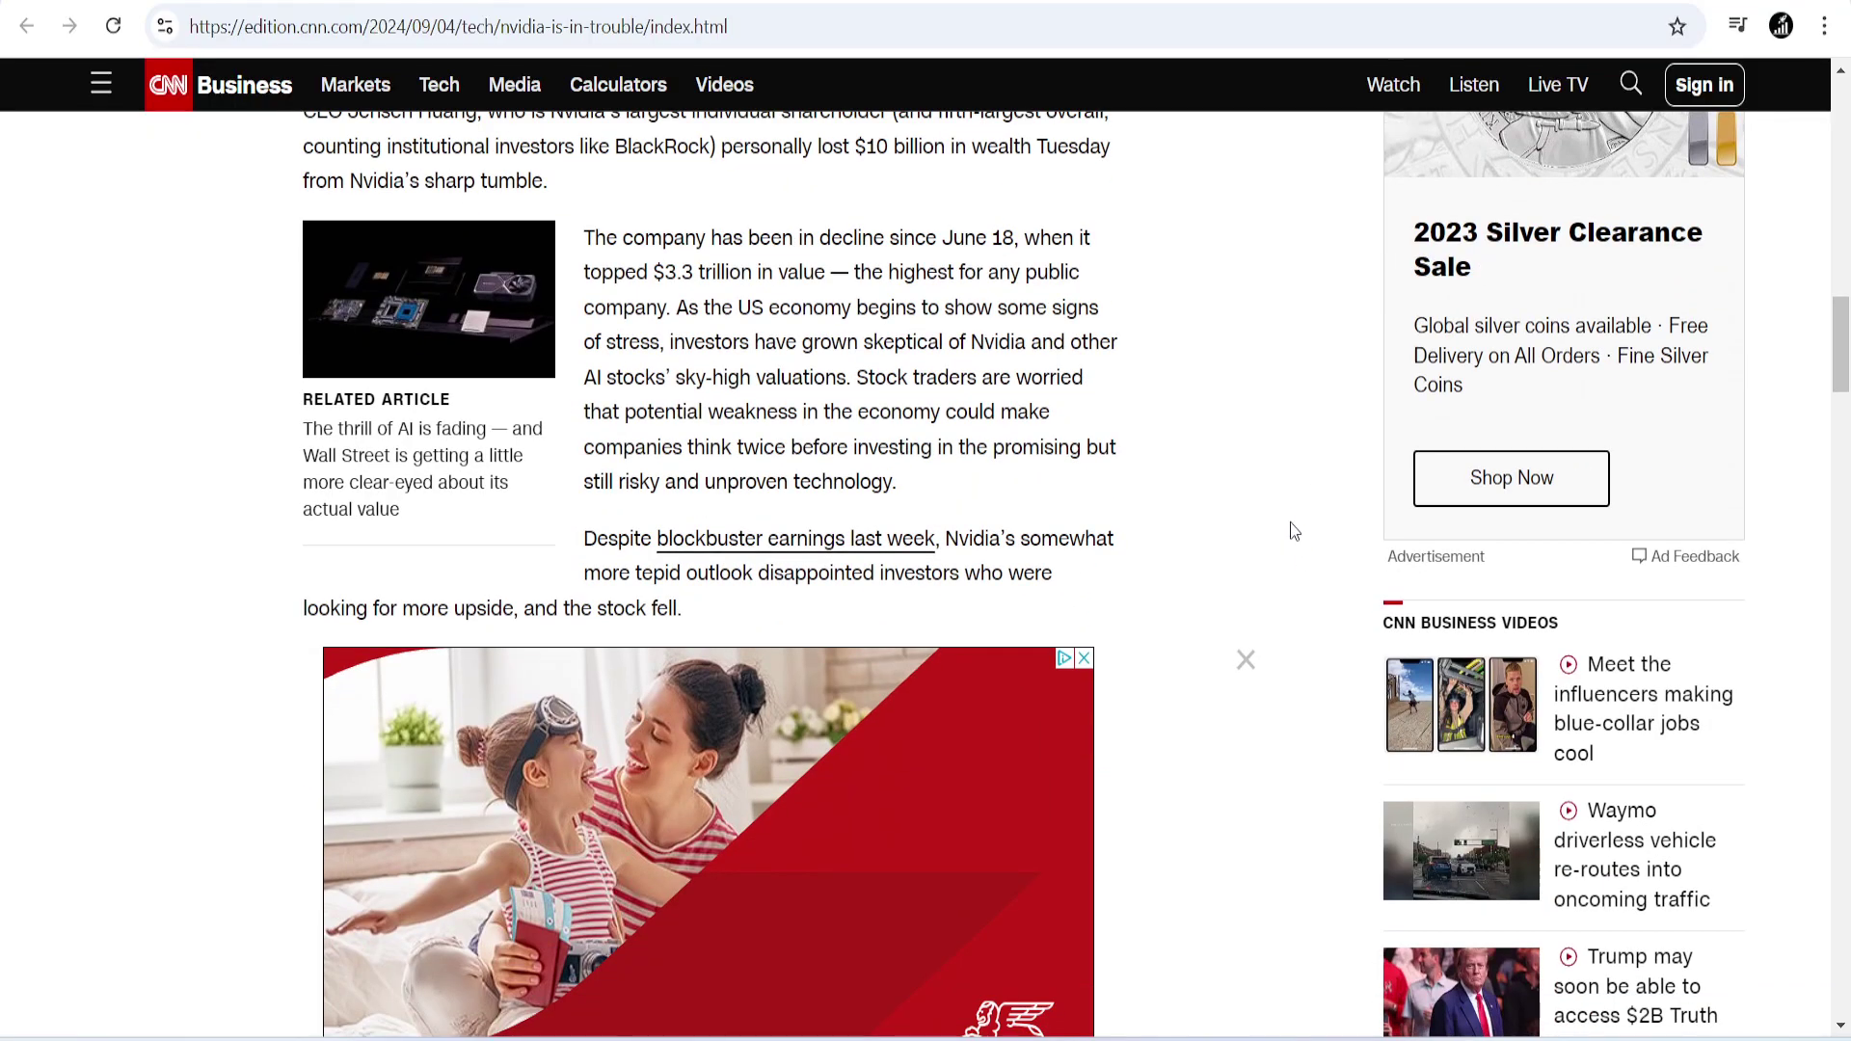
scroll(1288, 518, "down", 7)
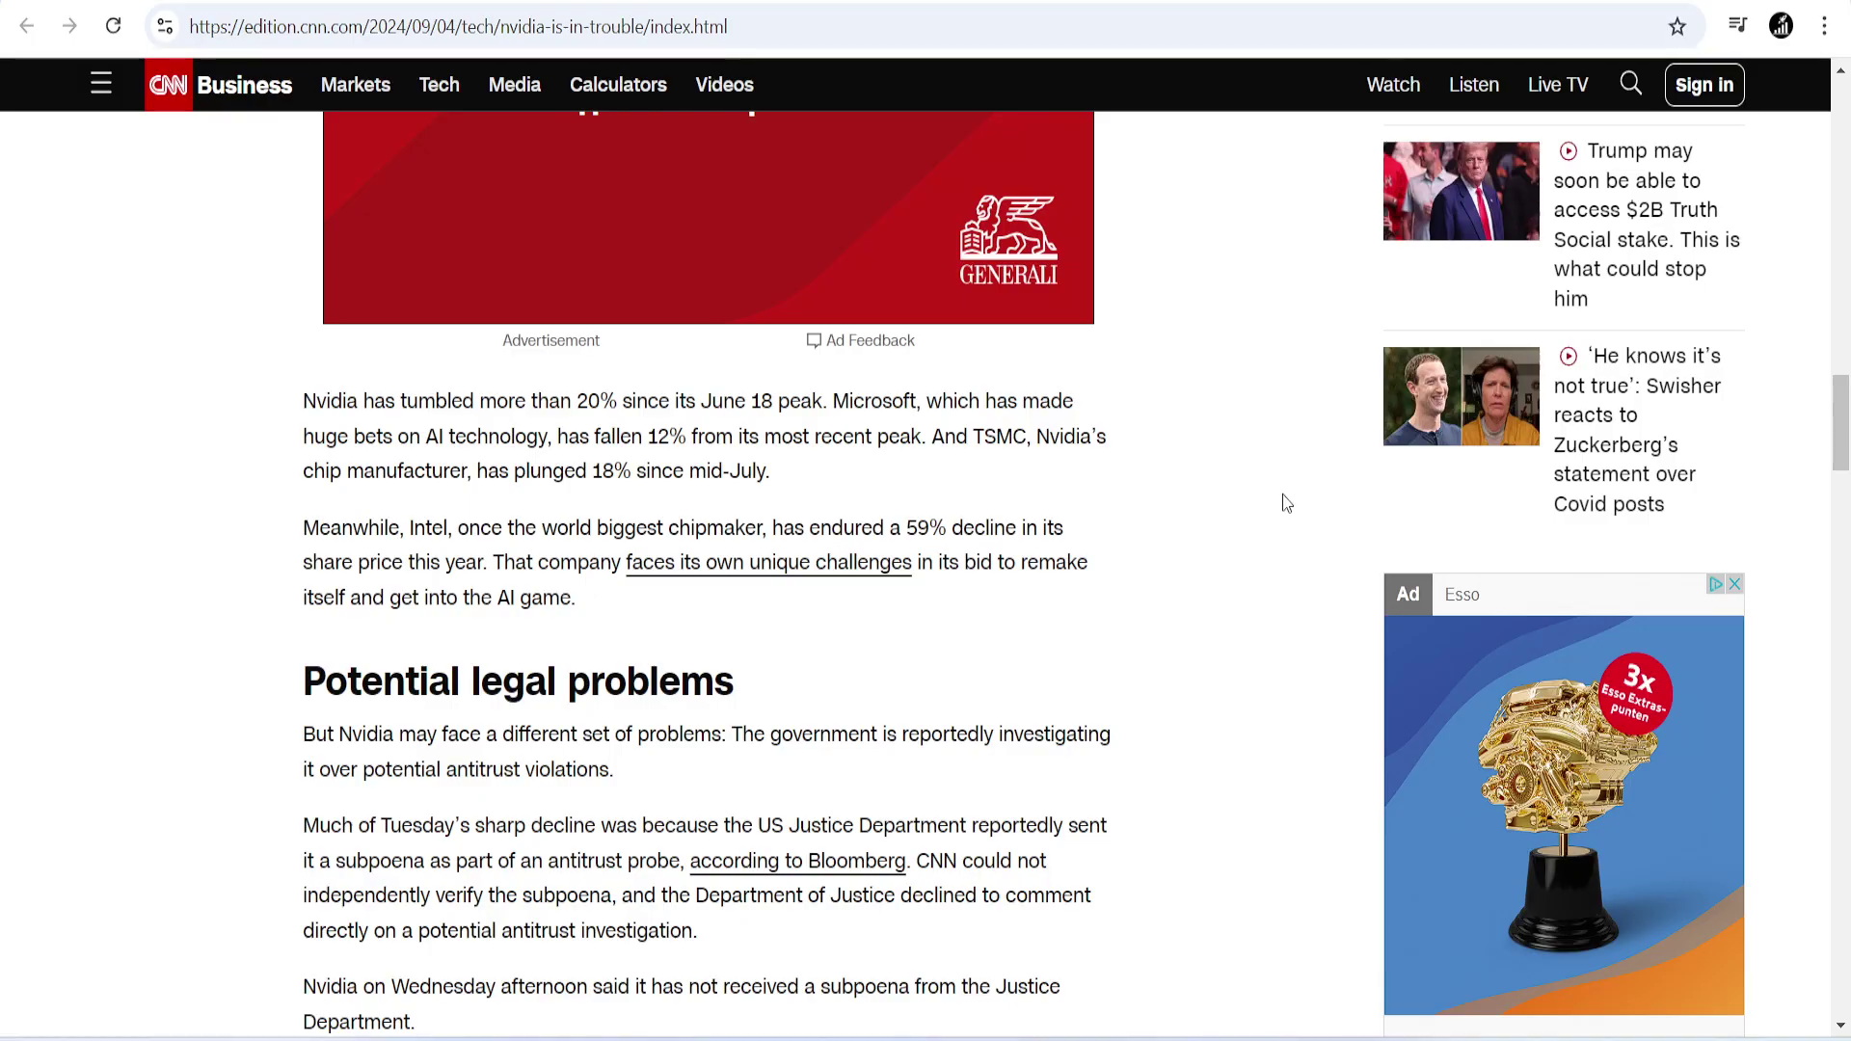
scroll(1285, 501, "down", 4)
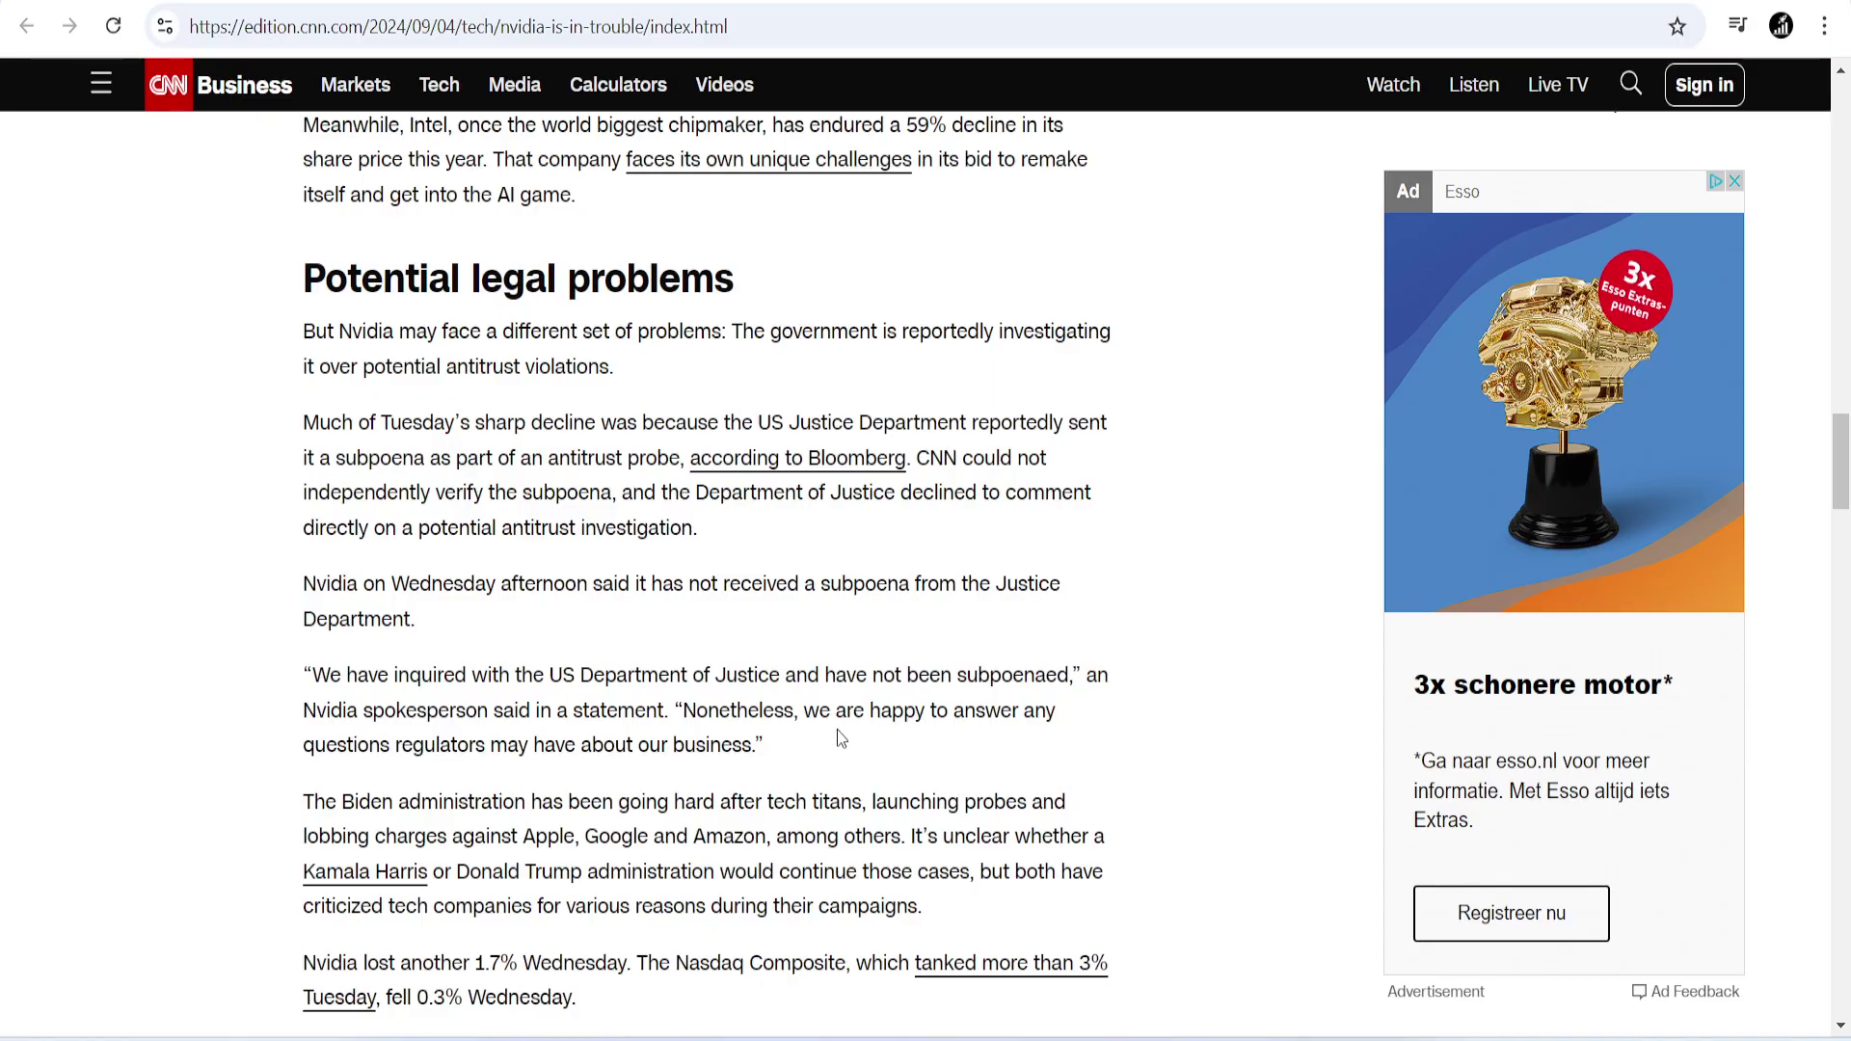
scroll(819, 590, "down", 4)
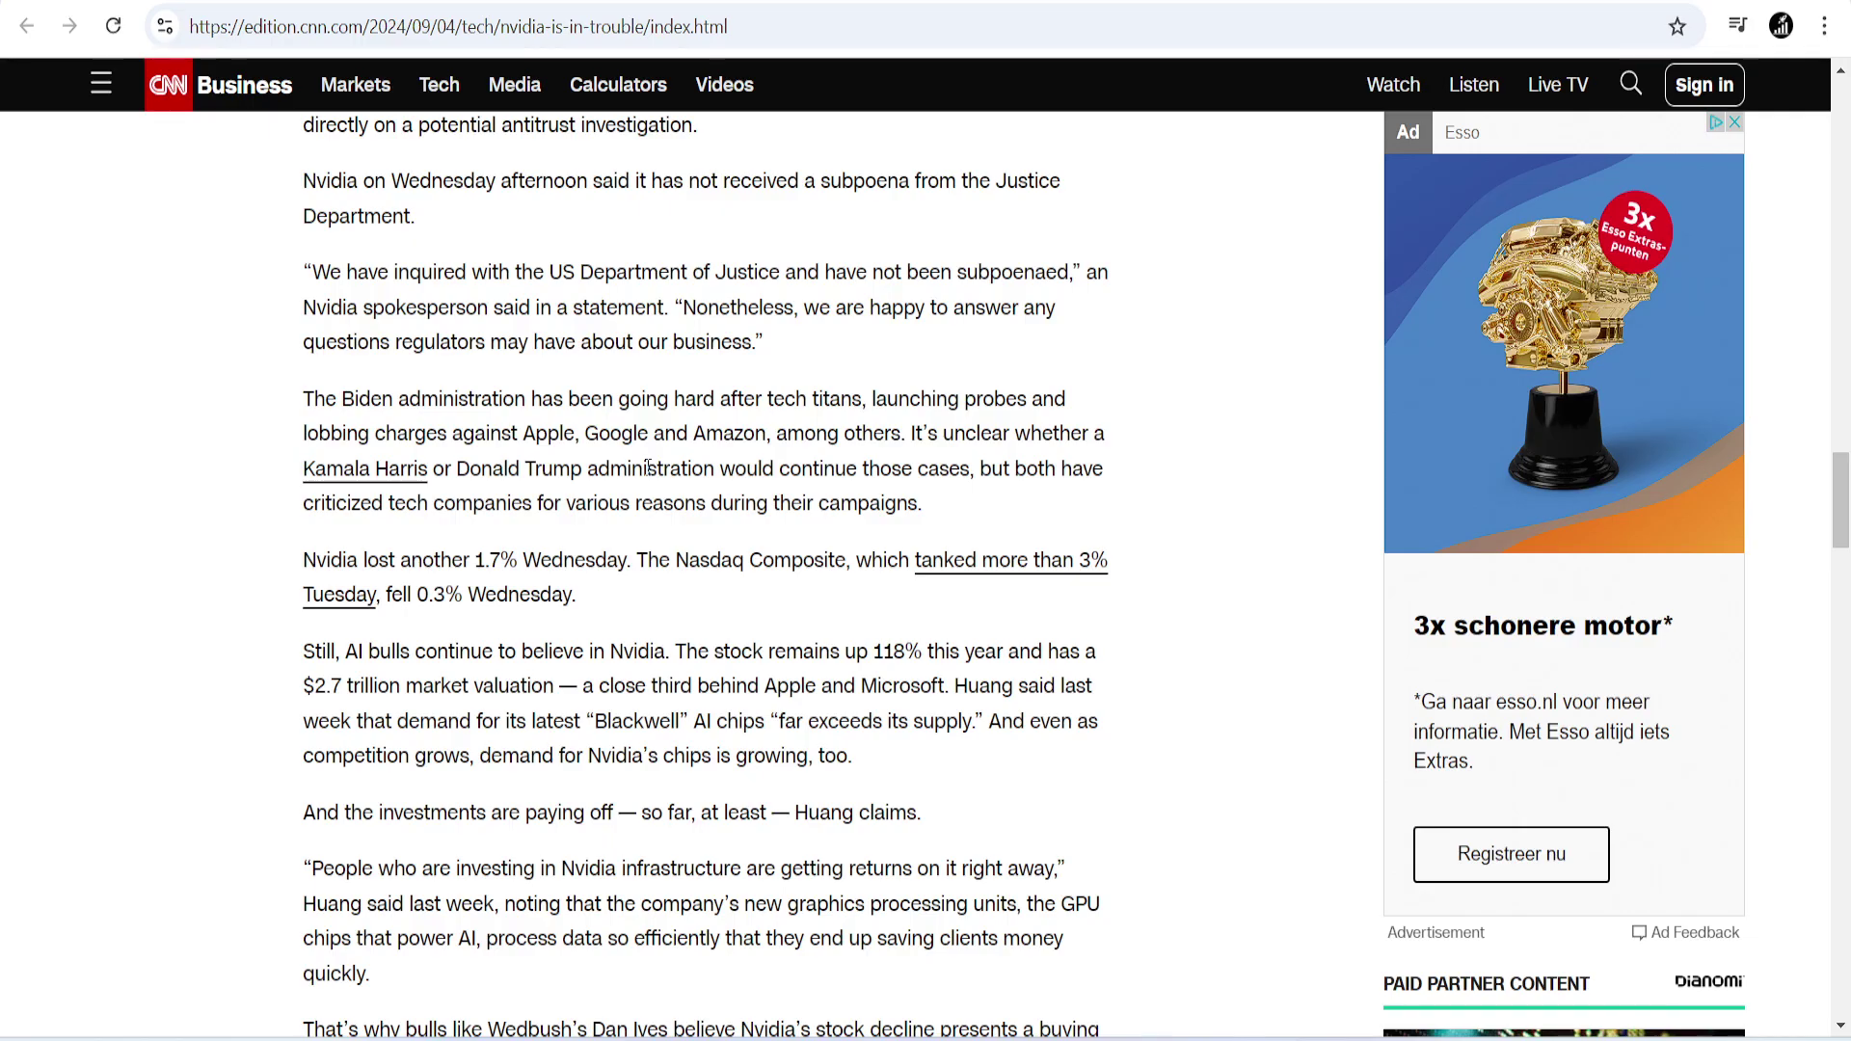
Read Business Insider's report on the DOJ Nvidia antitrust probe, then return to NVIDIA's Metrics page.
left_click(867, 2)
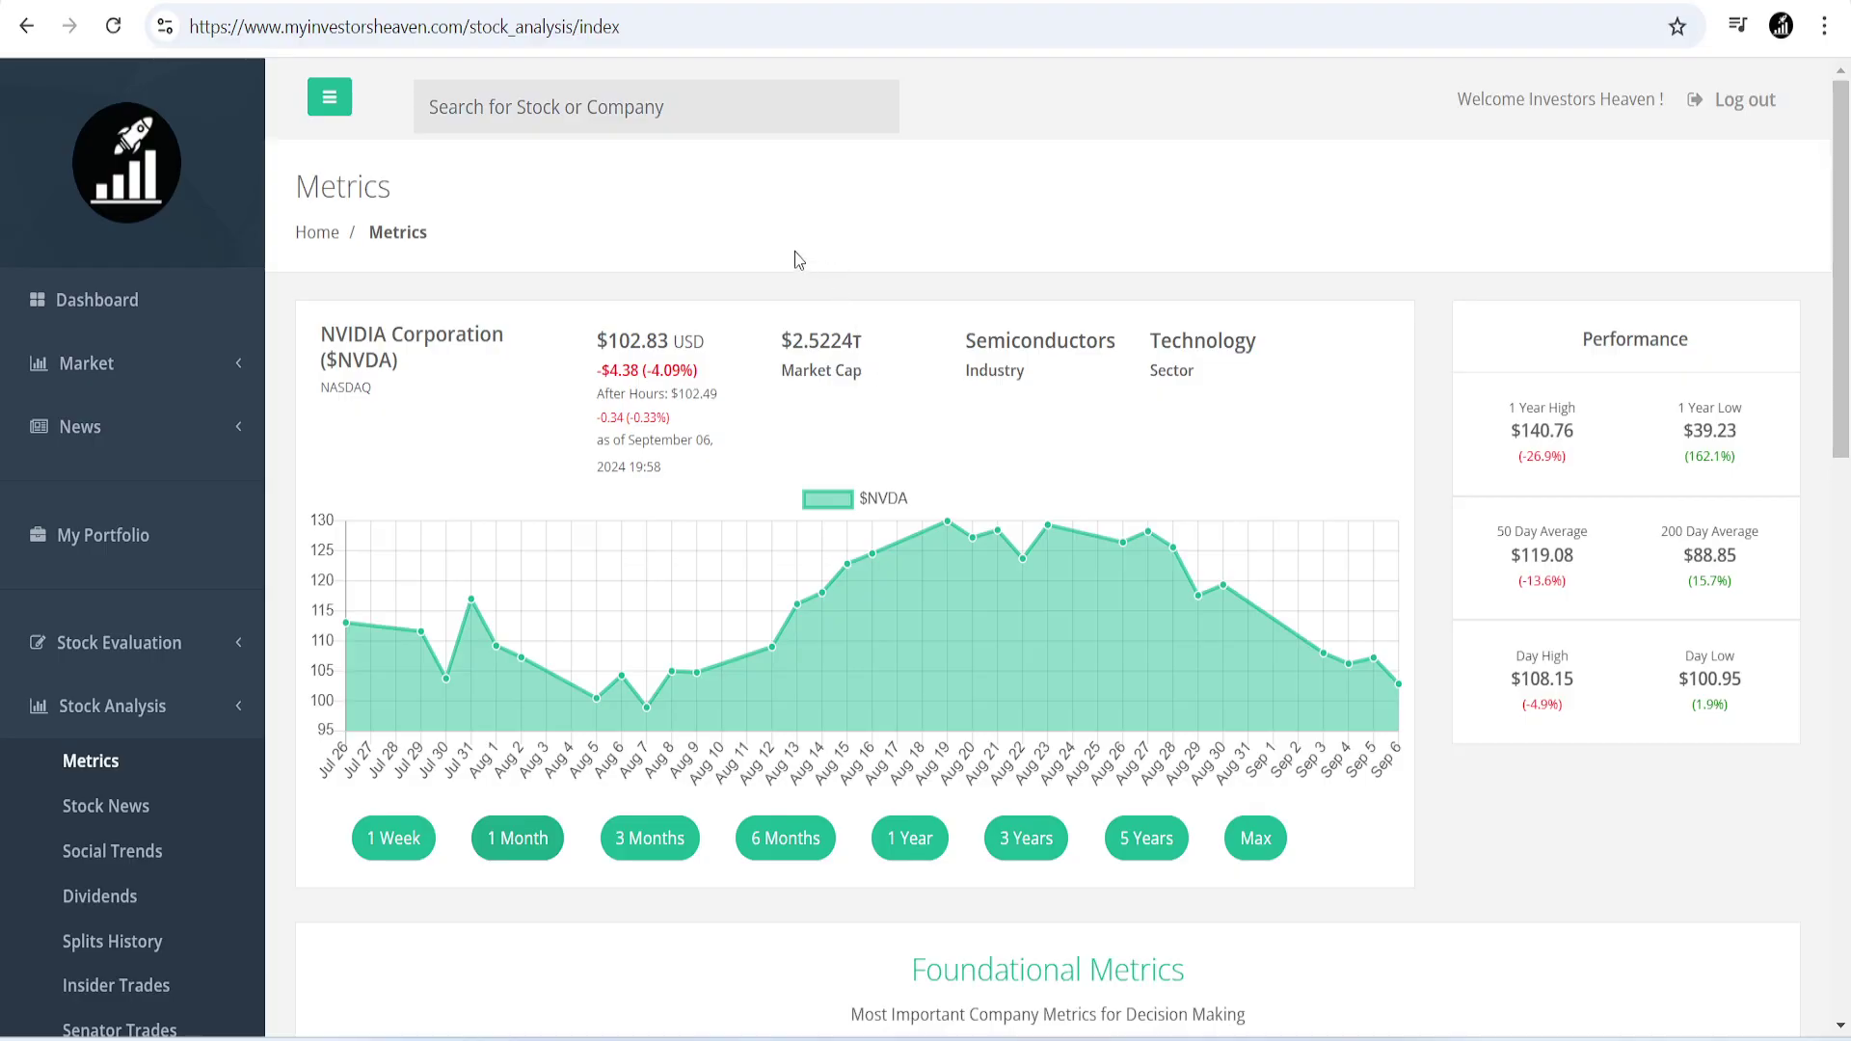
left_click(742, 2)
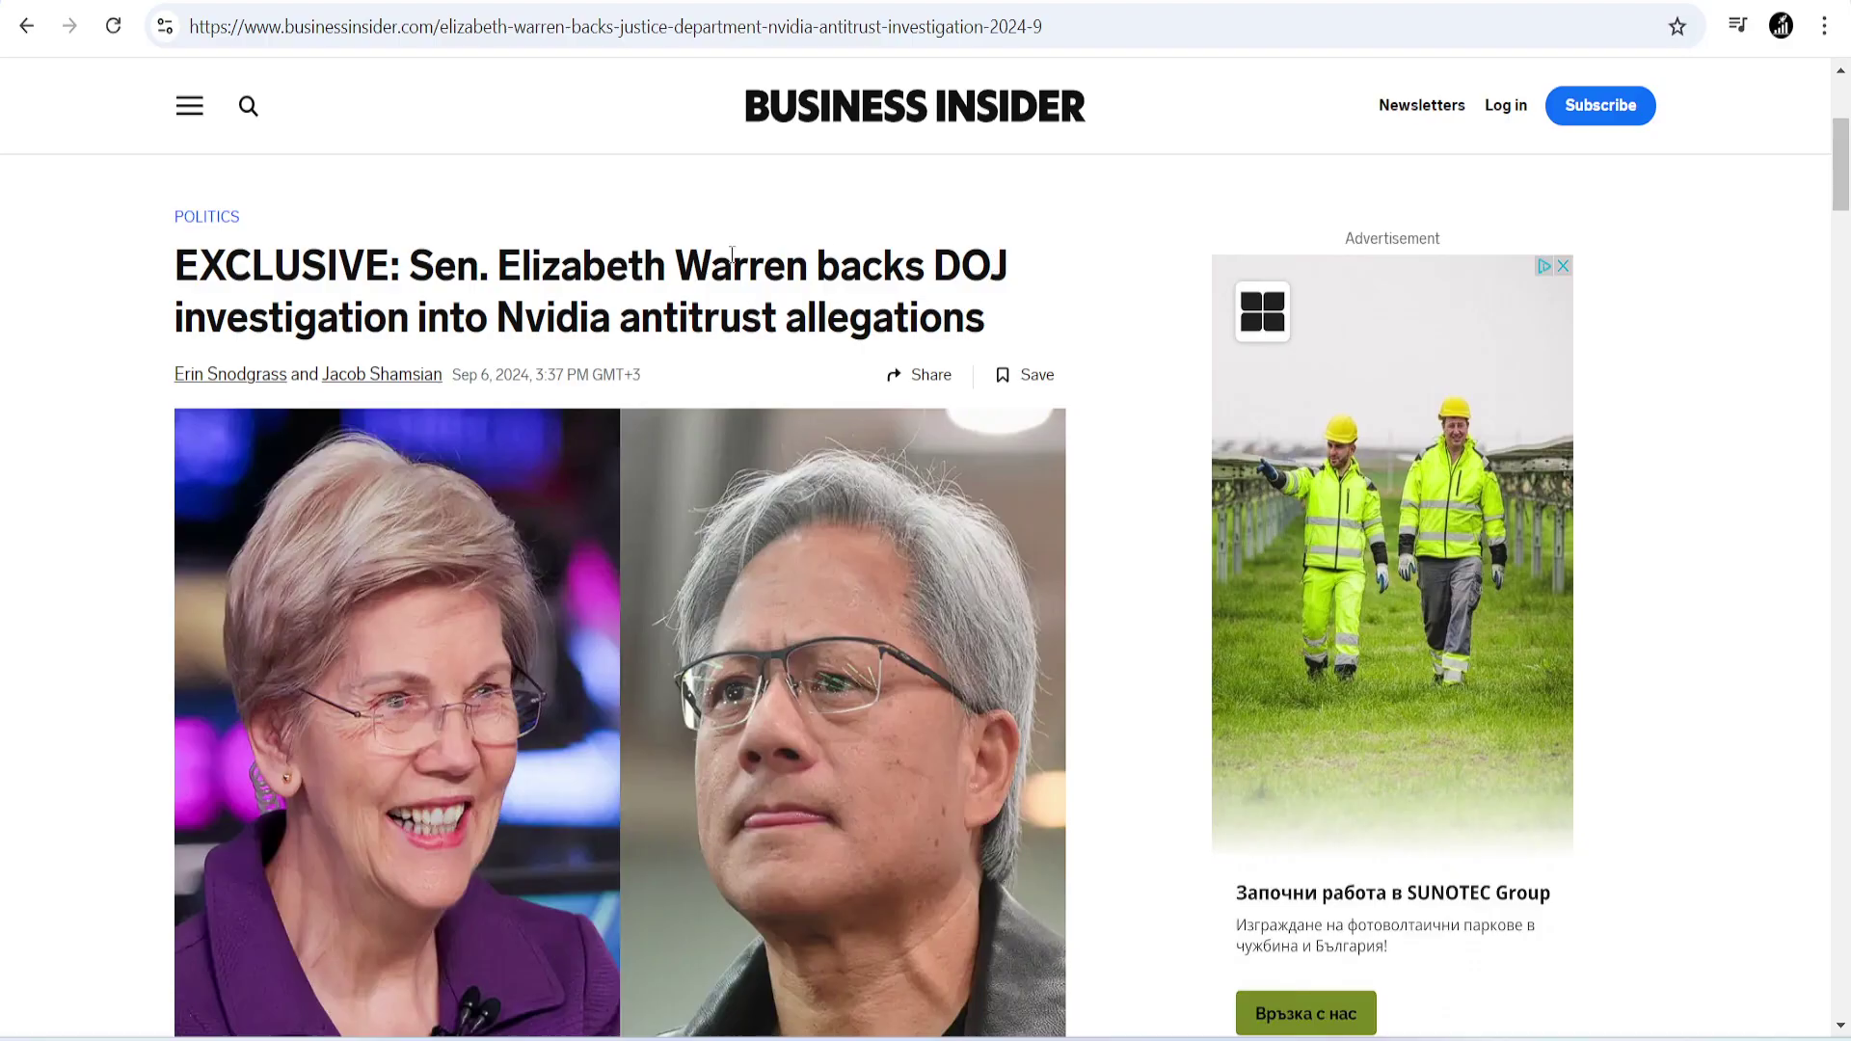
scroll(785, 320, "down", 7)
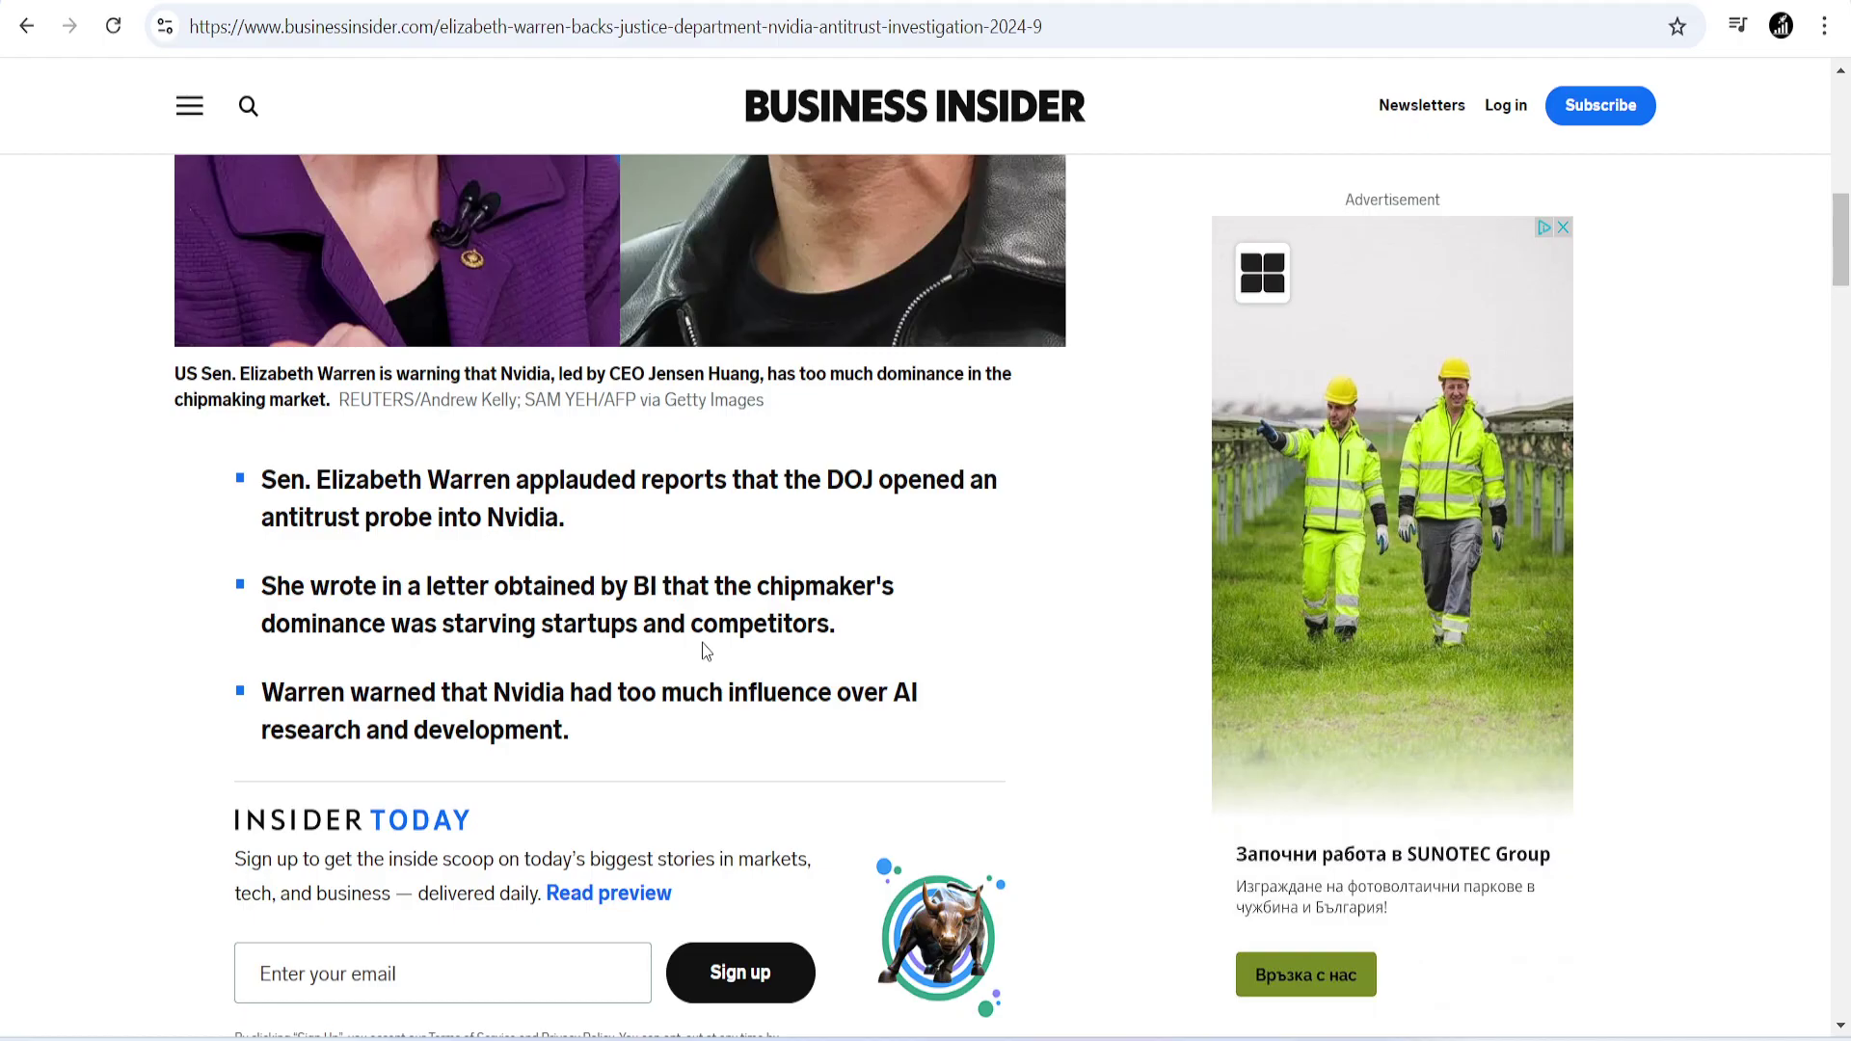
scroll(865, 536, "down", 10)
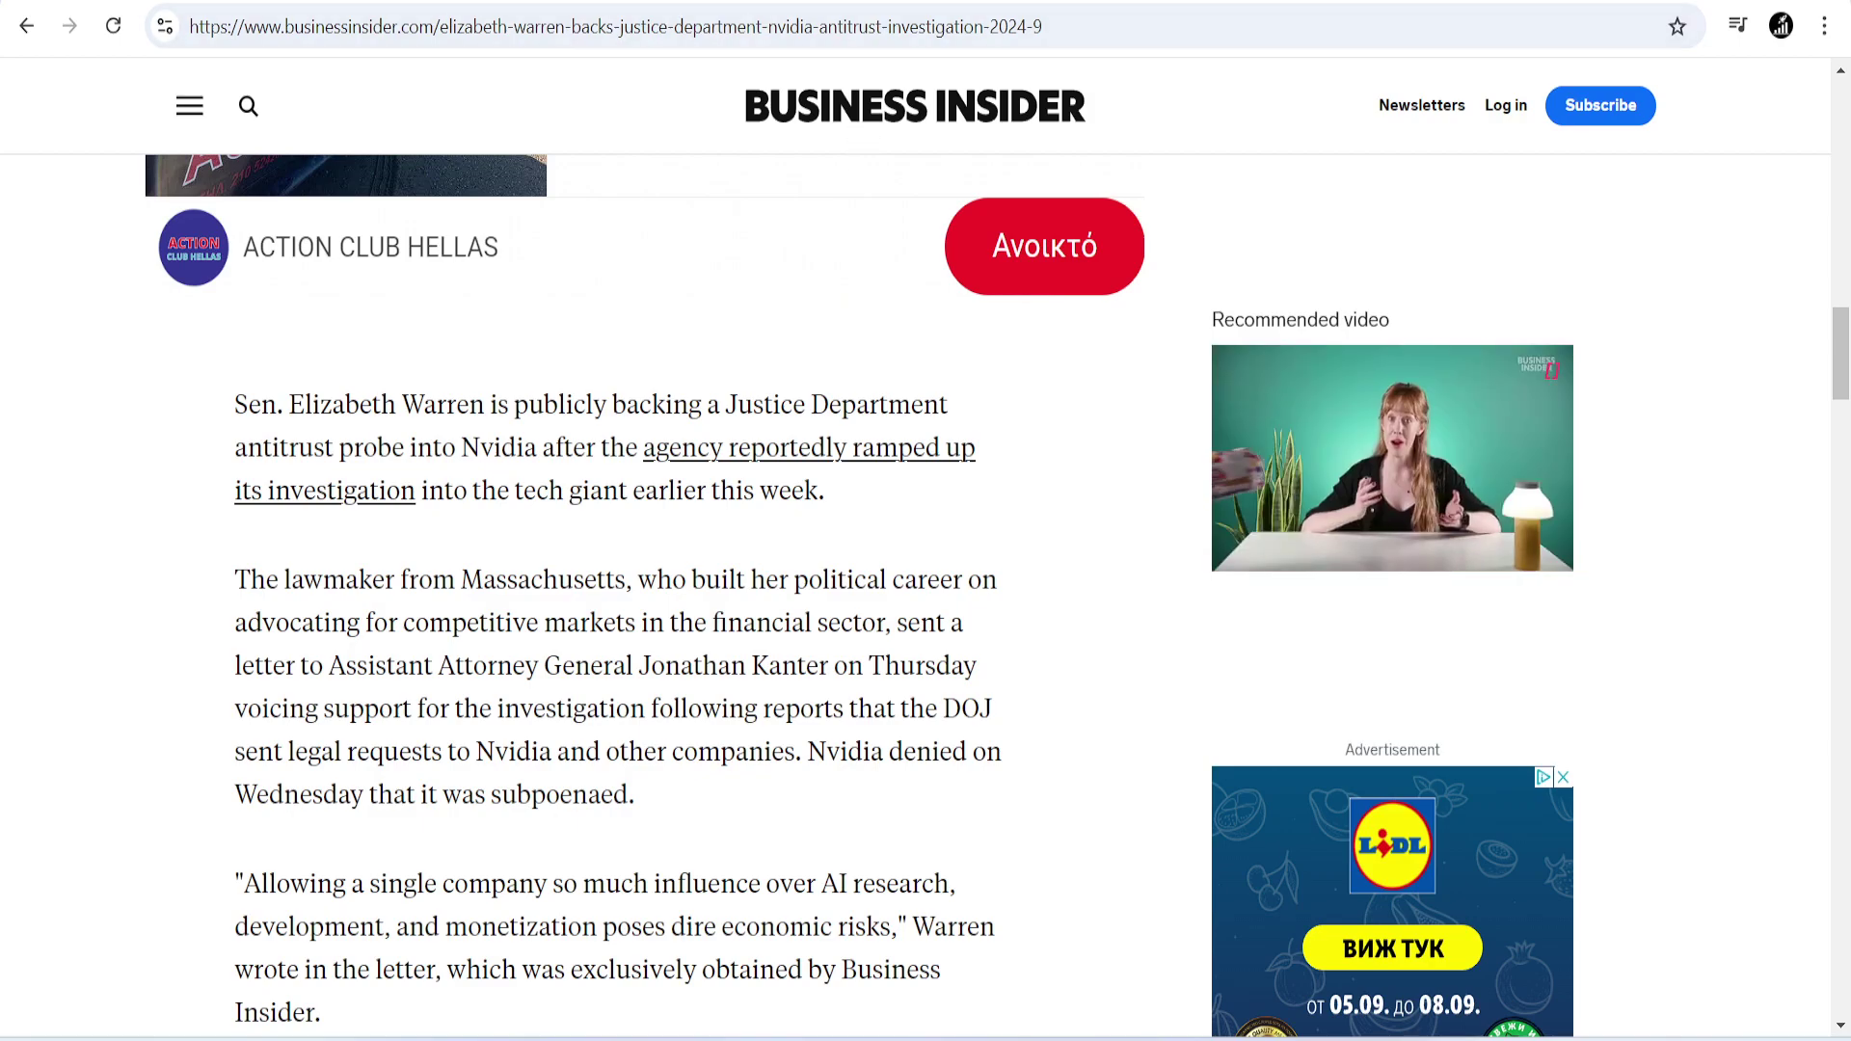
left_click(810, 2)
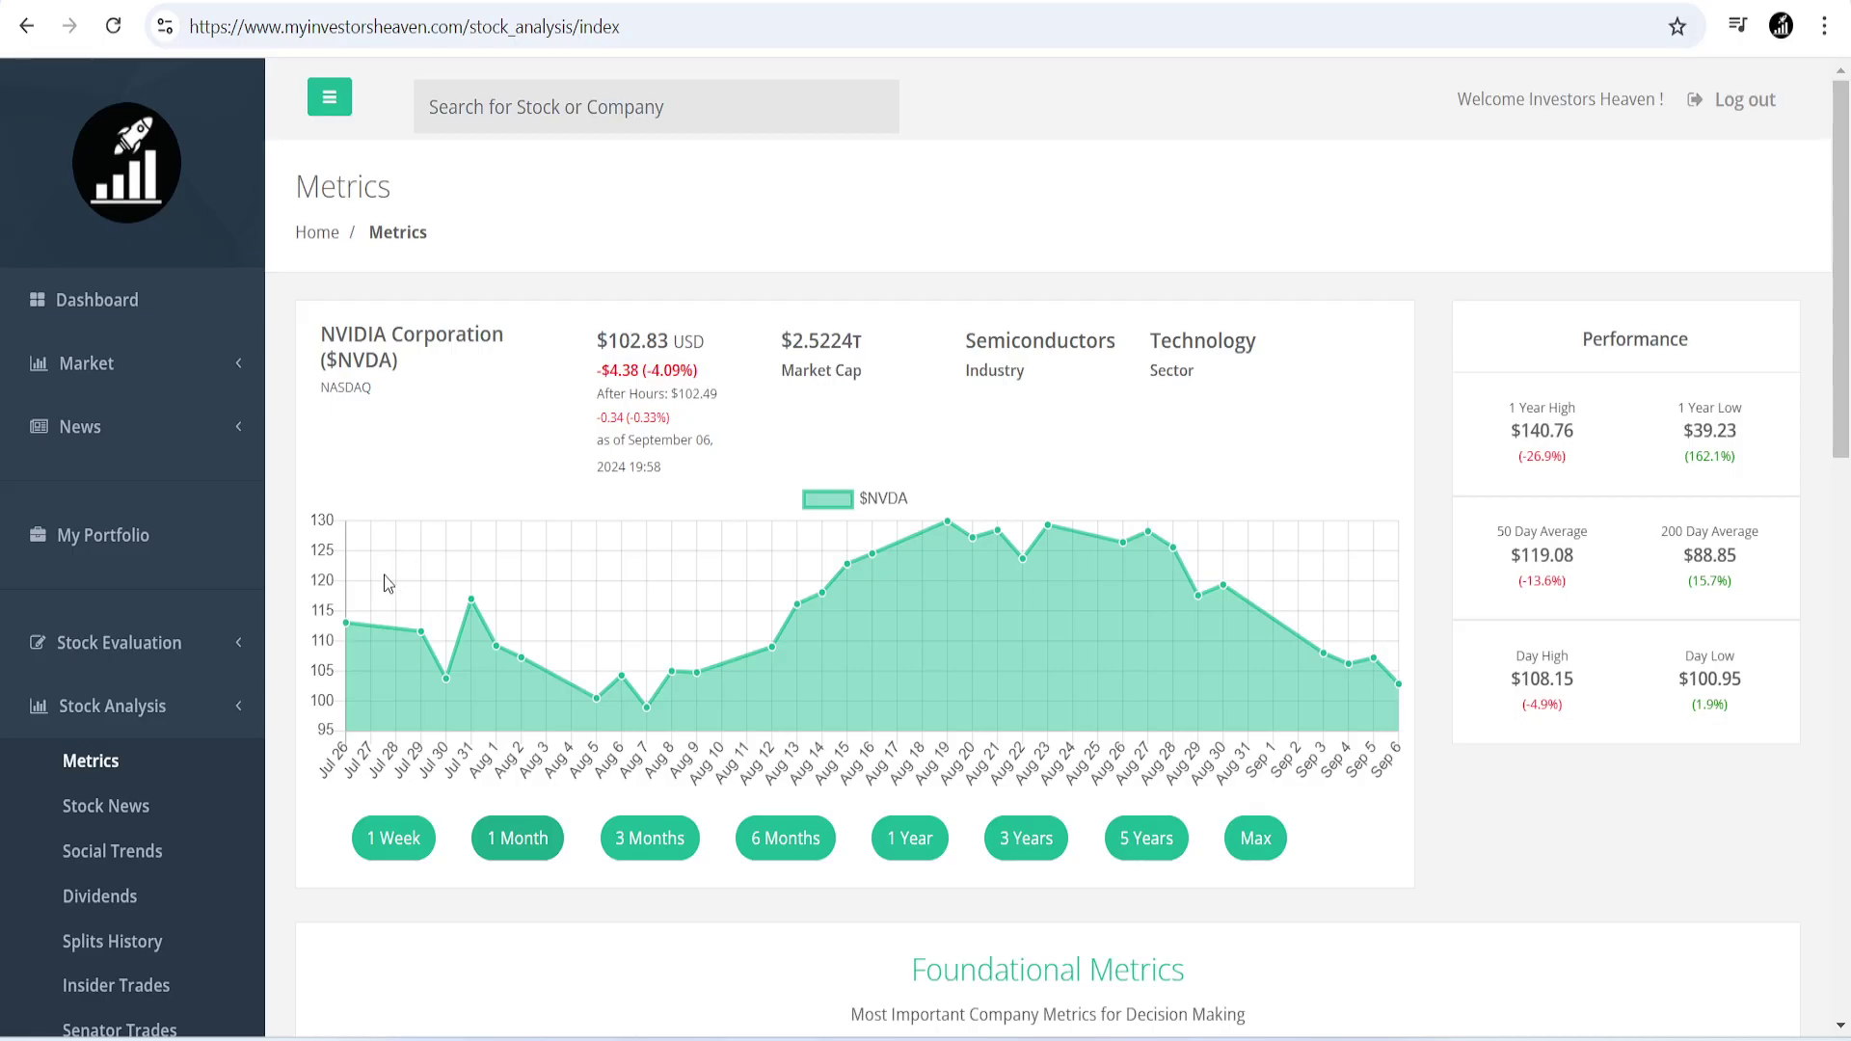
Pass through the DCF evaluator back to NVIDIA's Metrics and switch the chart to 5 Years (2020–2024).
left_click(203, 653)
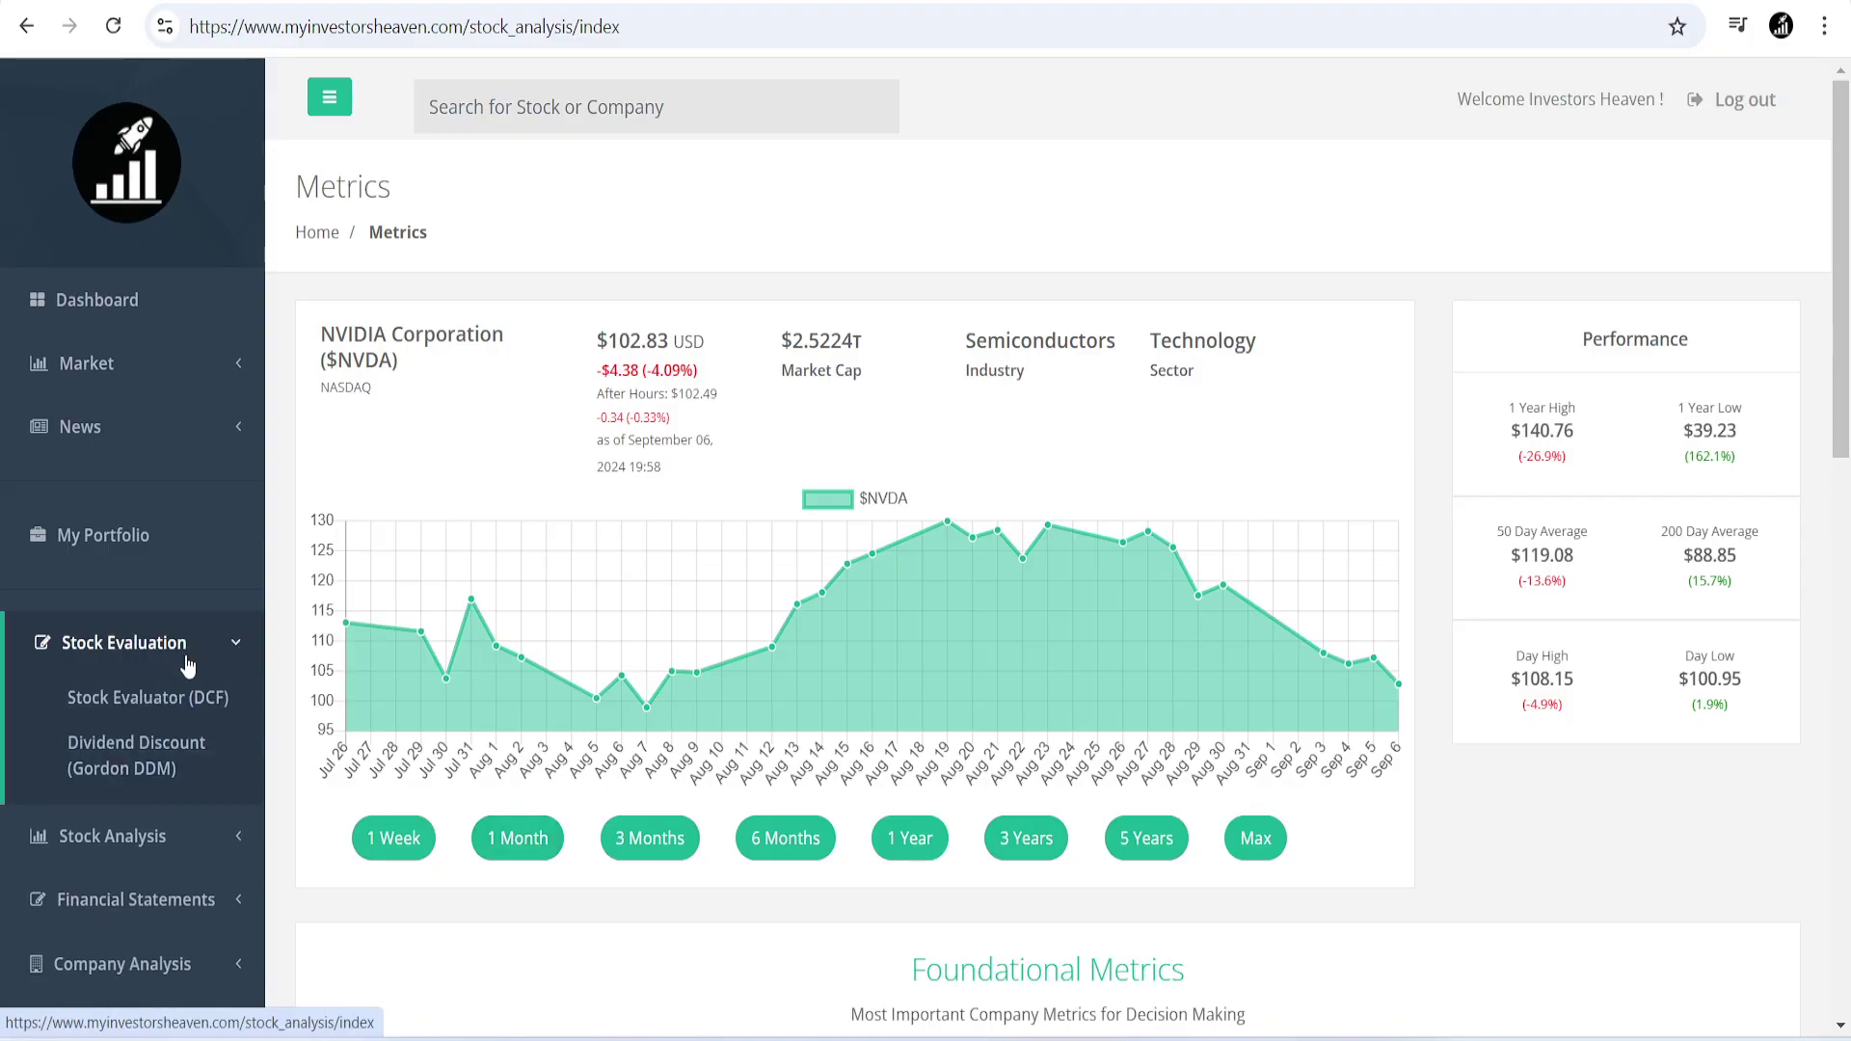
left_click(178, 702)
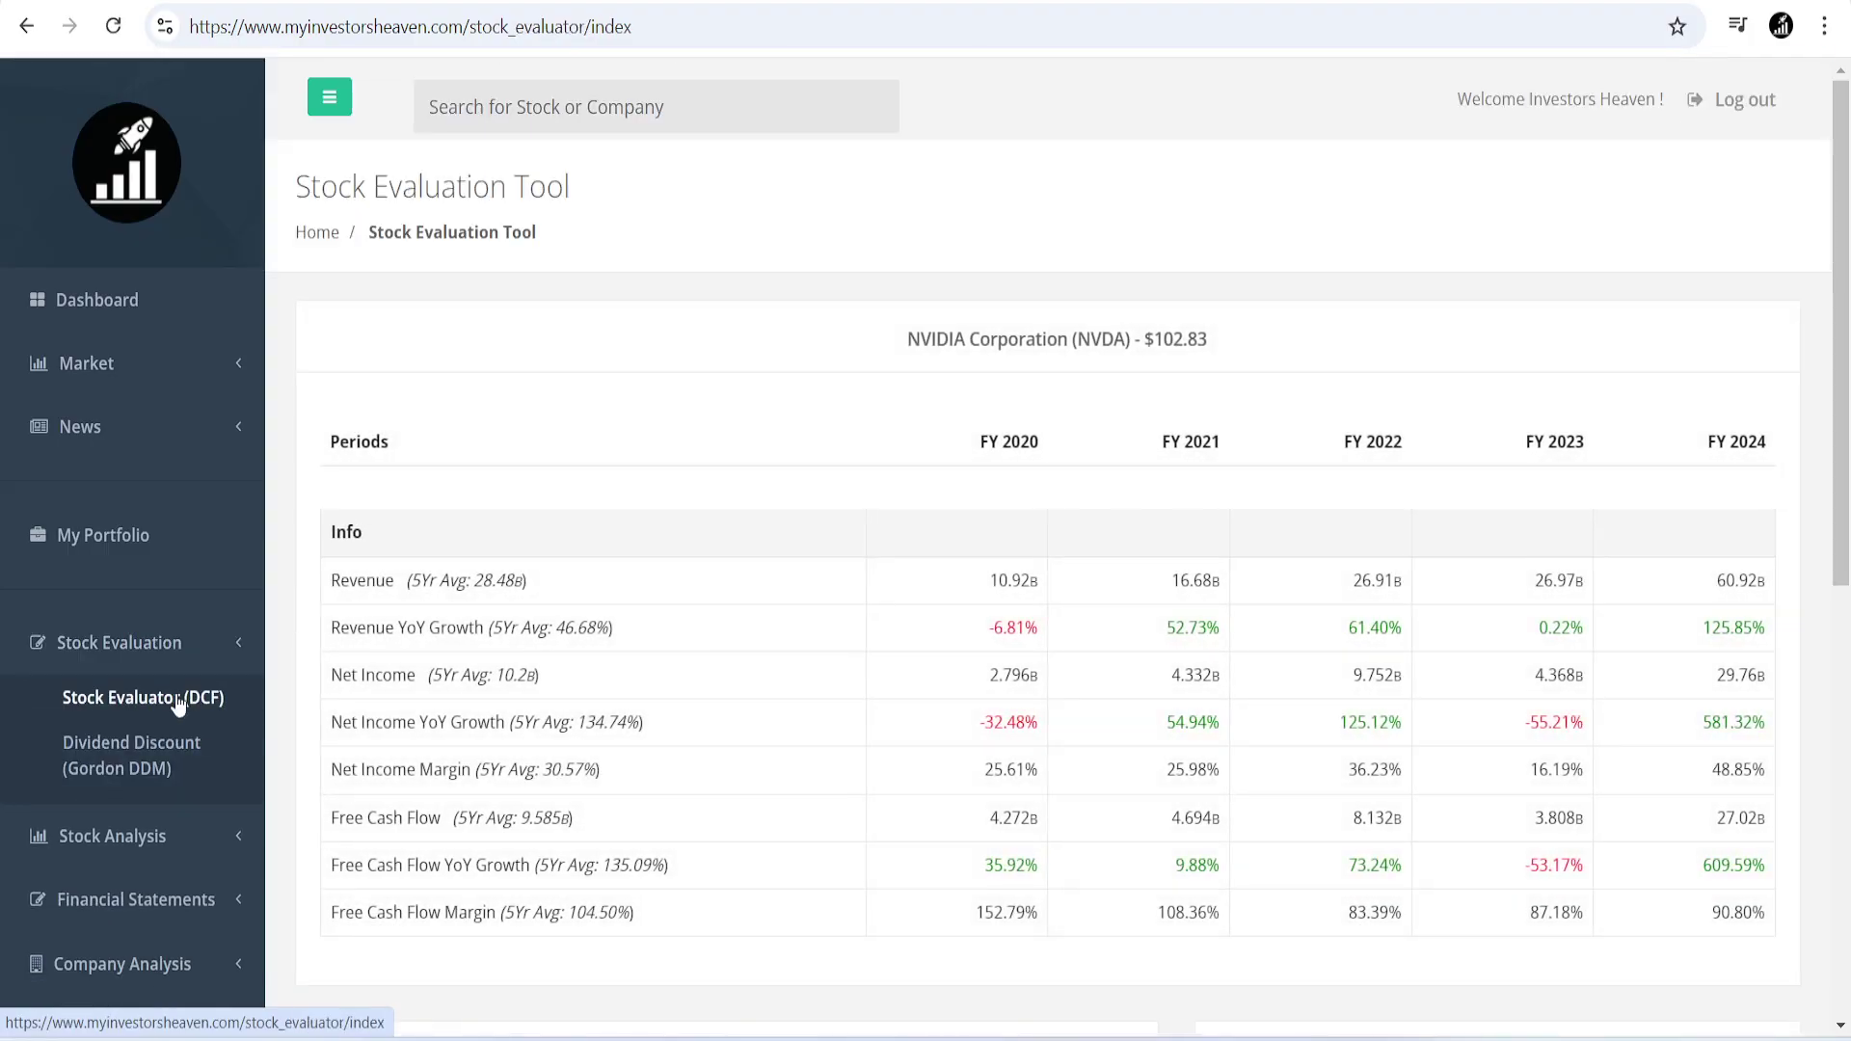
left_click(149, 834)
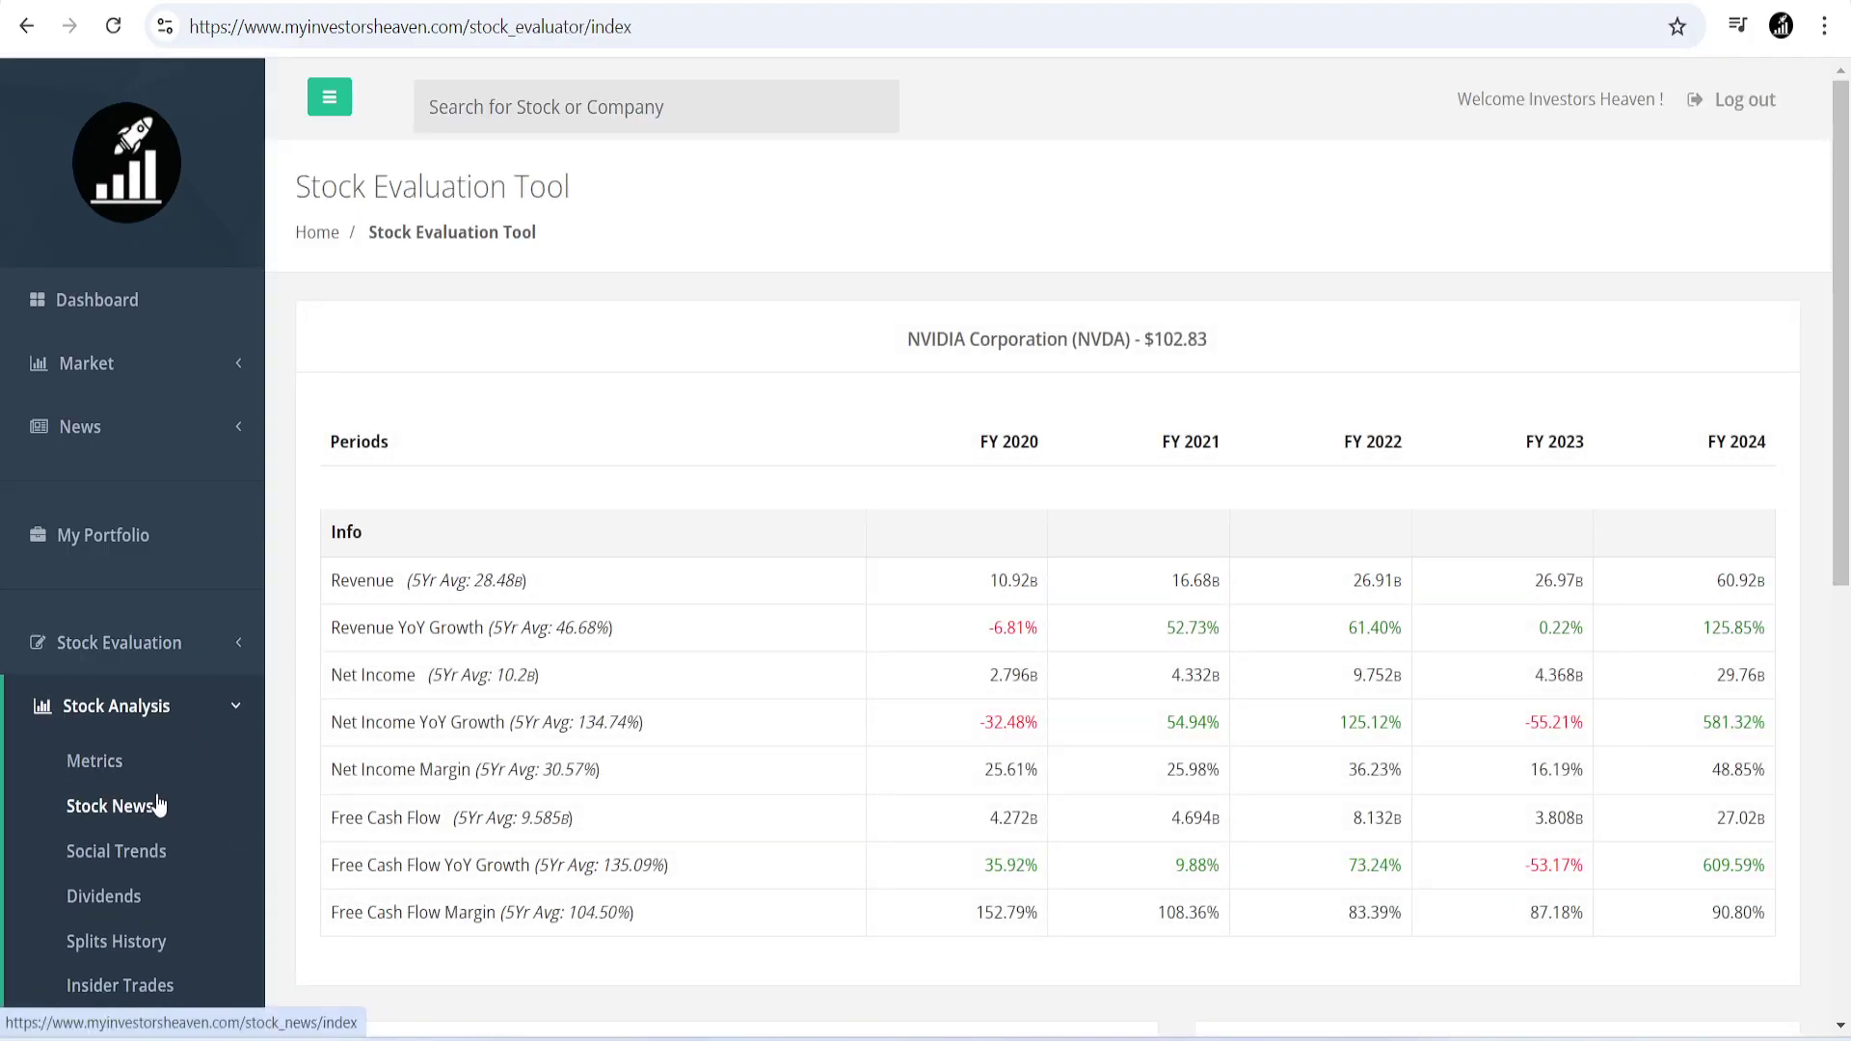
left_click(110, 773)
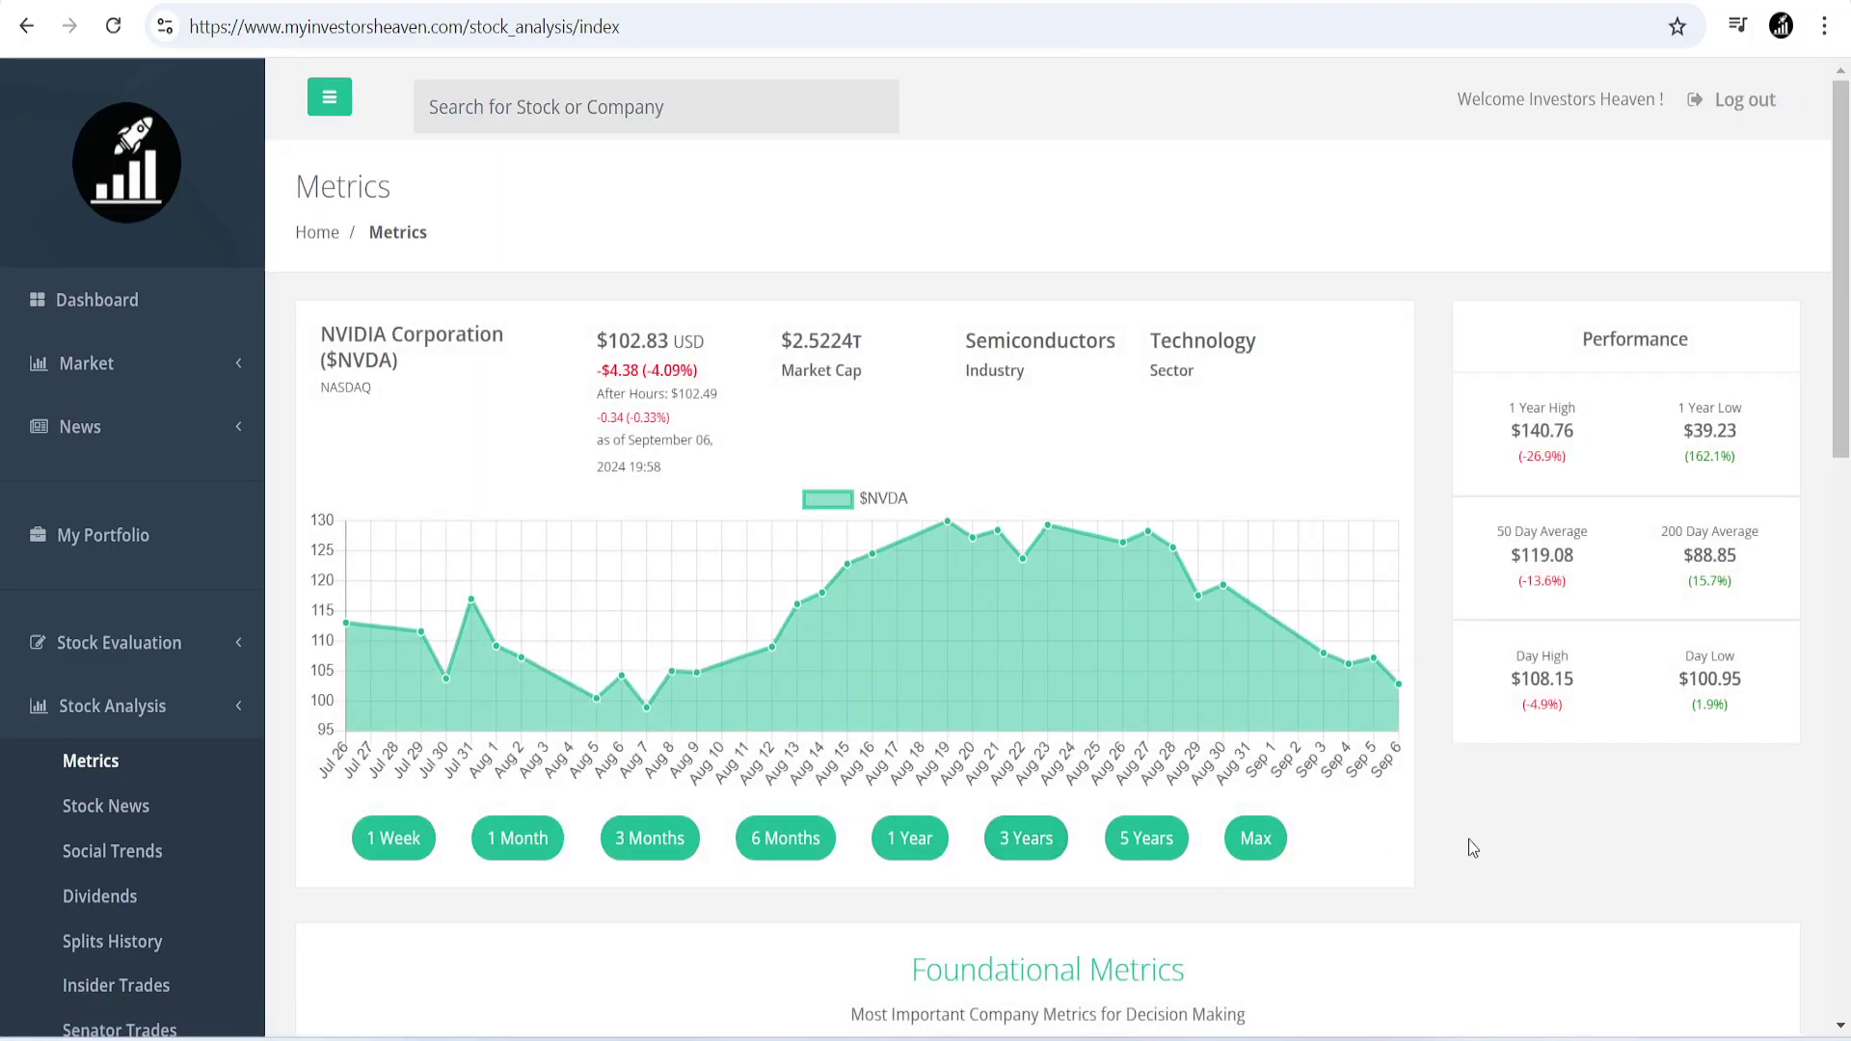
left_click(1170, 845)
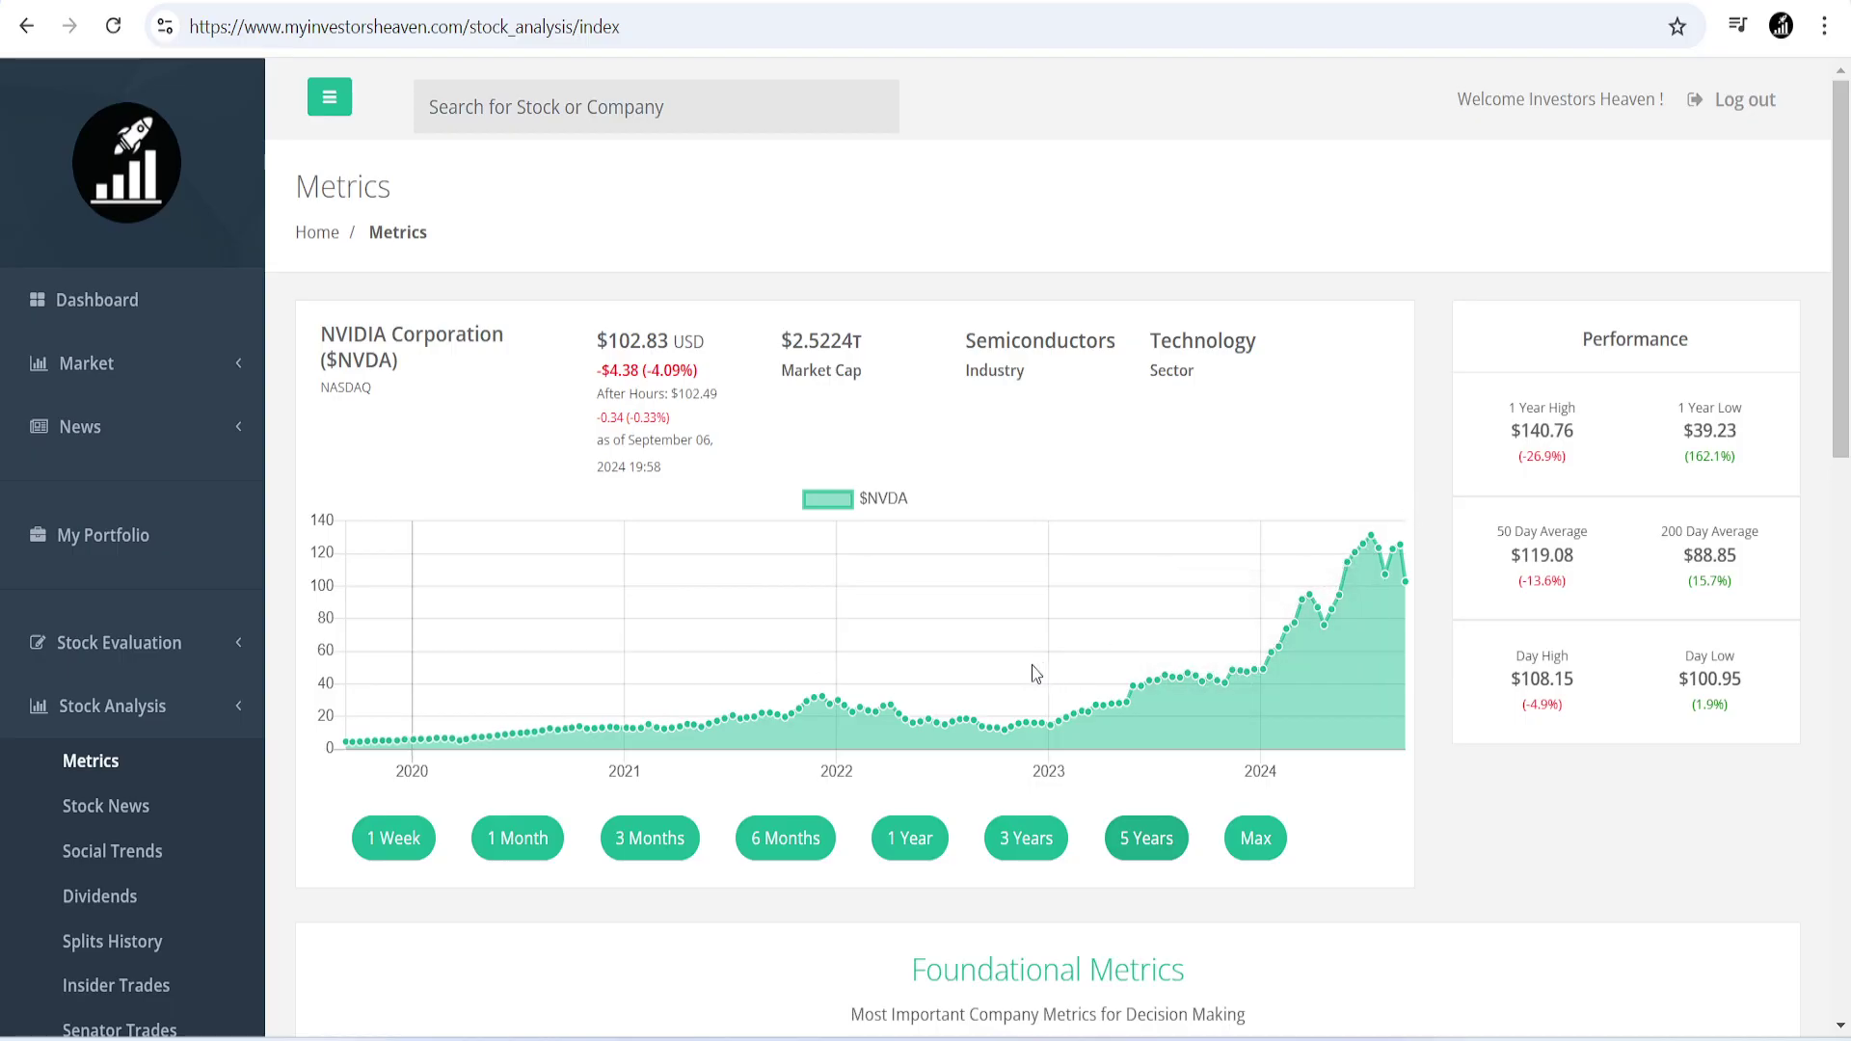
left_click_drag(1405, 569, 1183, 711)
Reopen NVIDIA's DCF evaluator and scroll to Averages (e.g. 62.49% three-year revenue growth) and Projections.
left_click(177, 646)
left_click(162, 692)
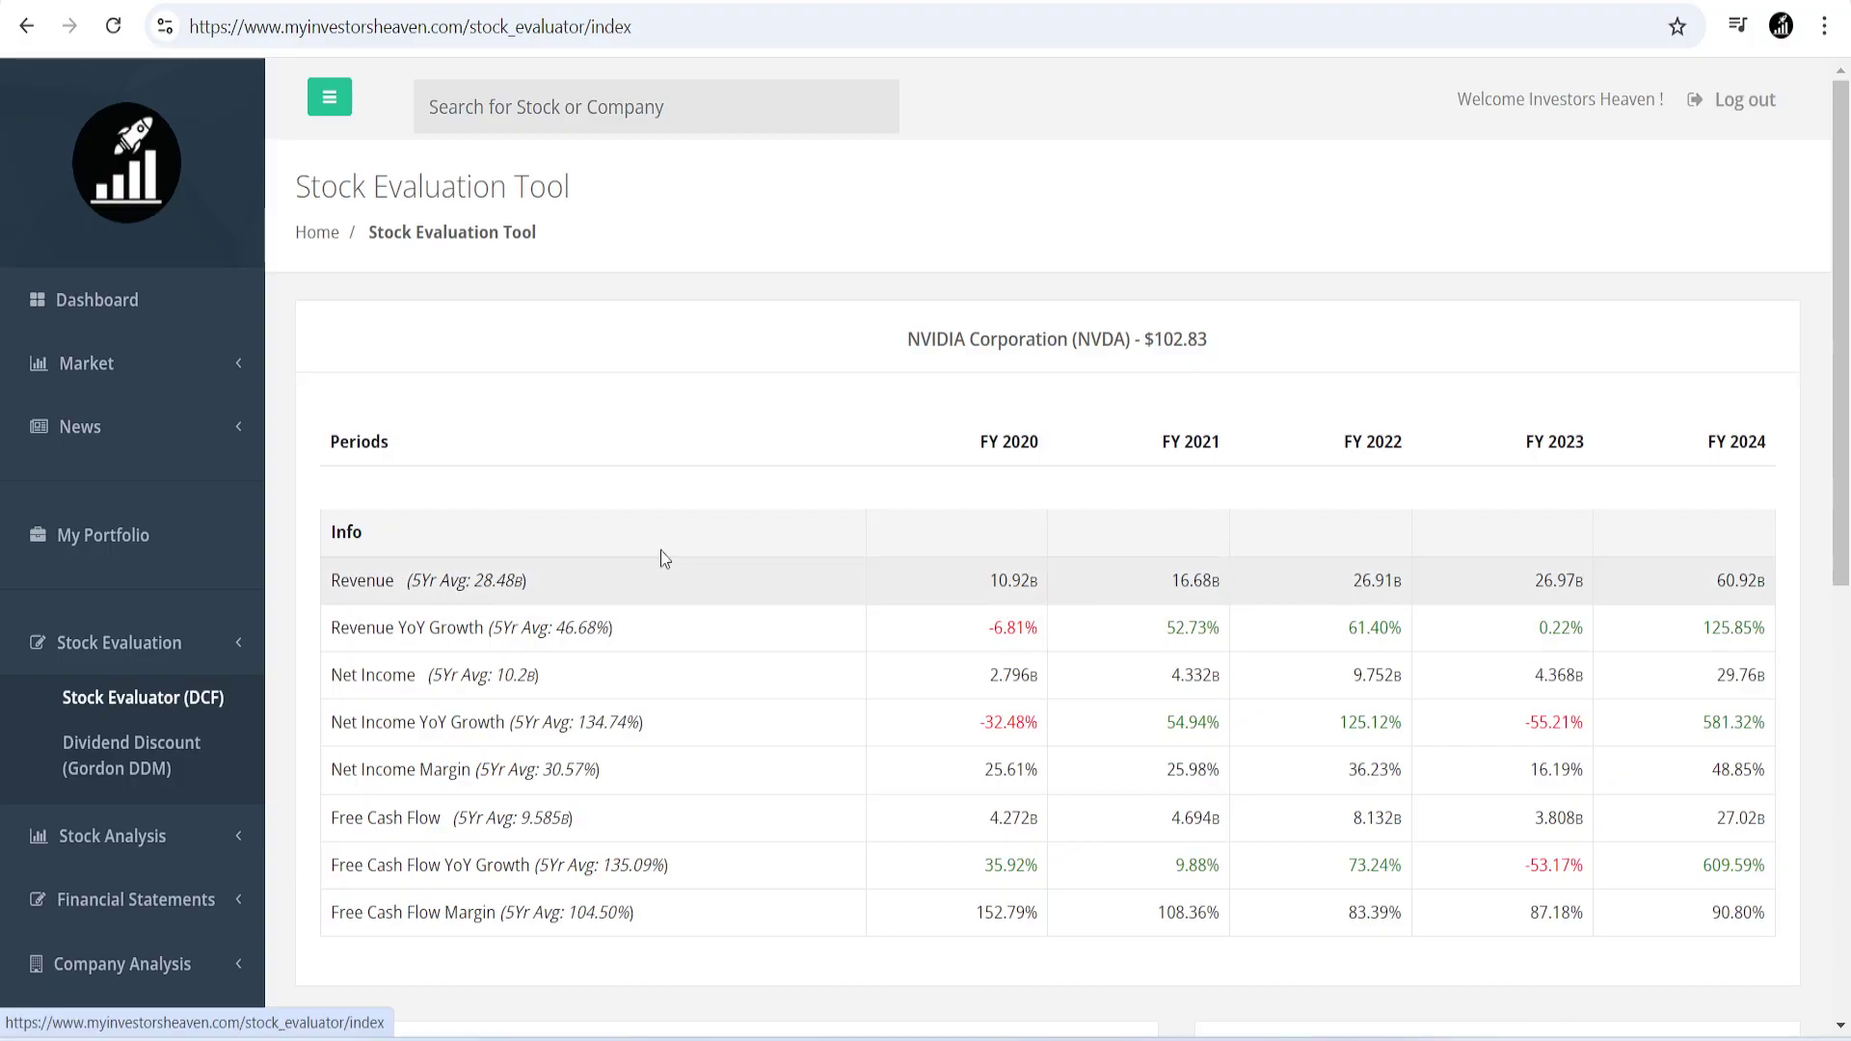
scroll(723, 414, "down", 4)
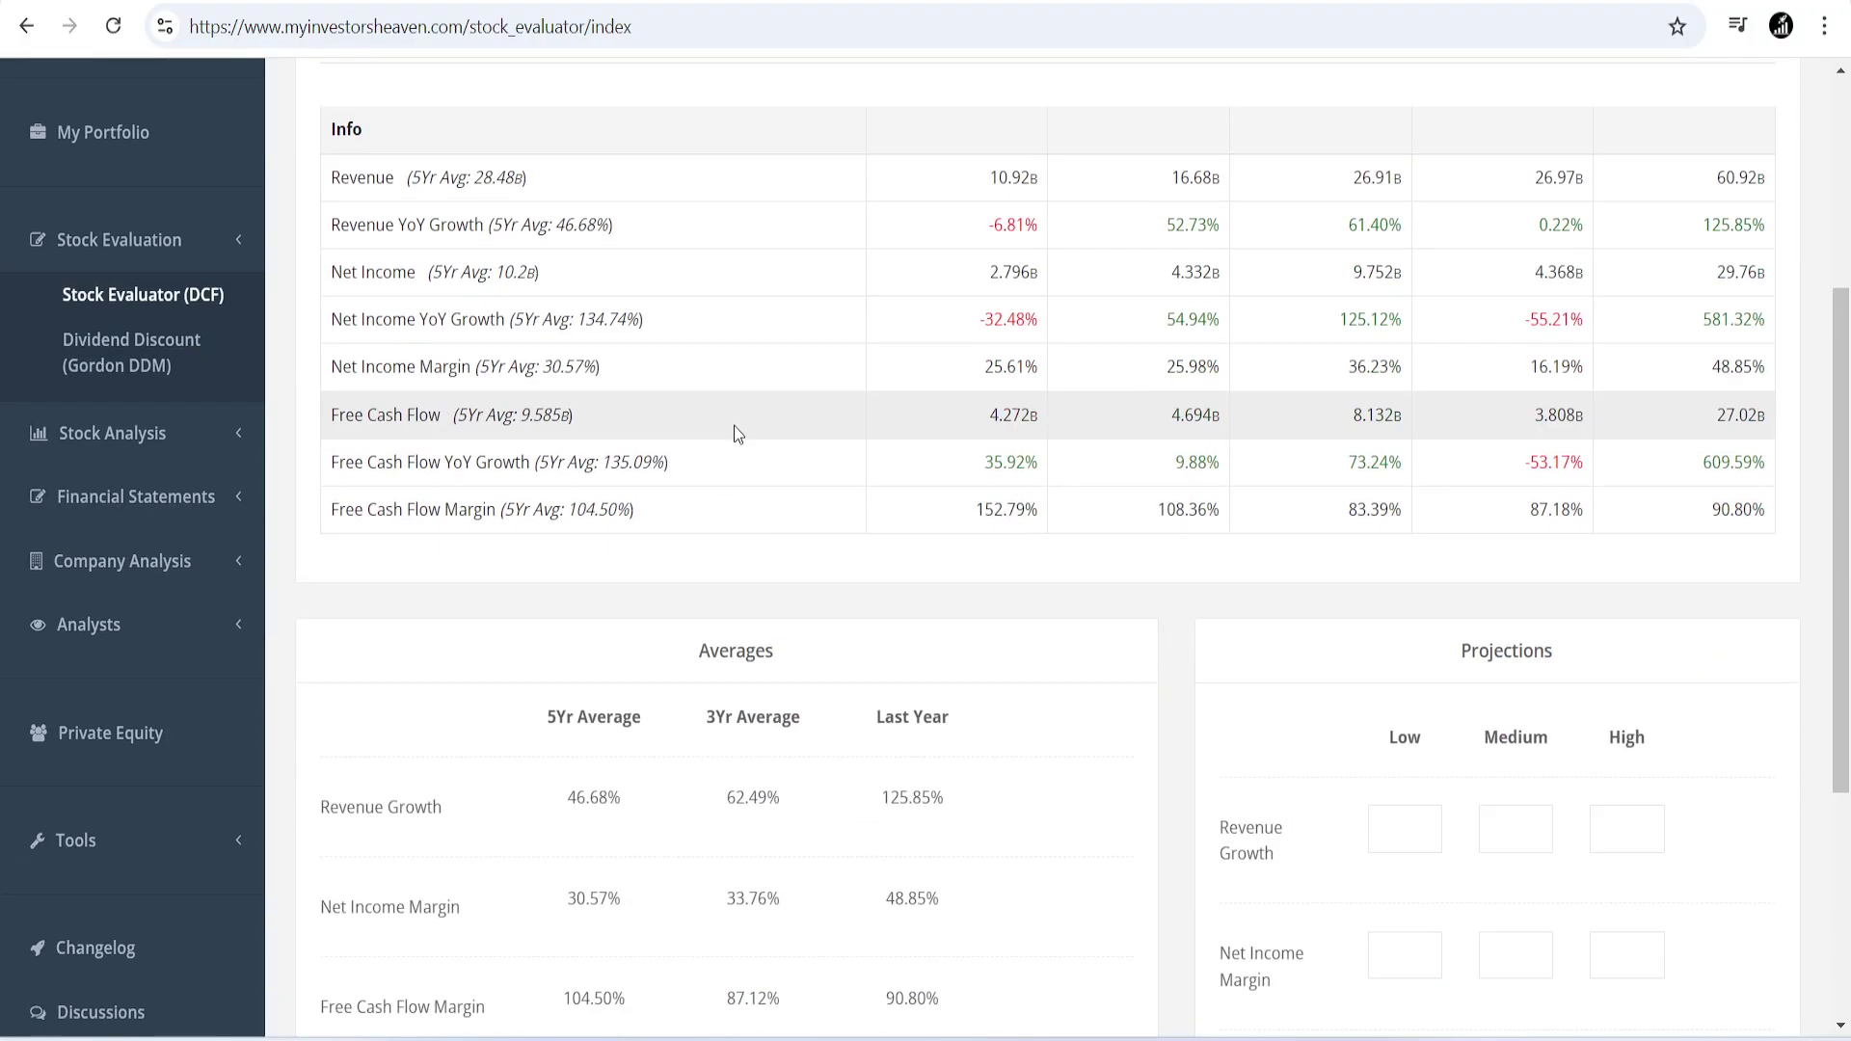
scroll(980, 400, "down", 4)
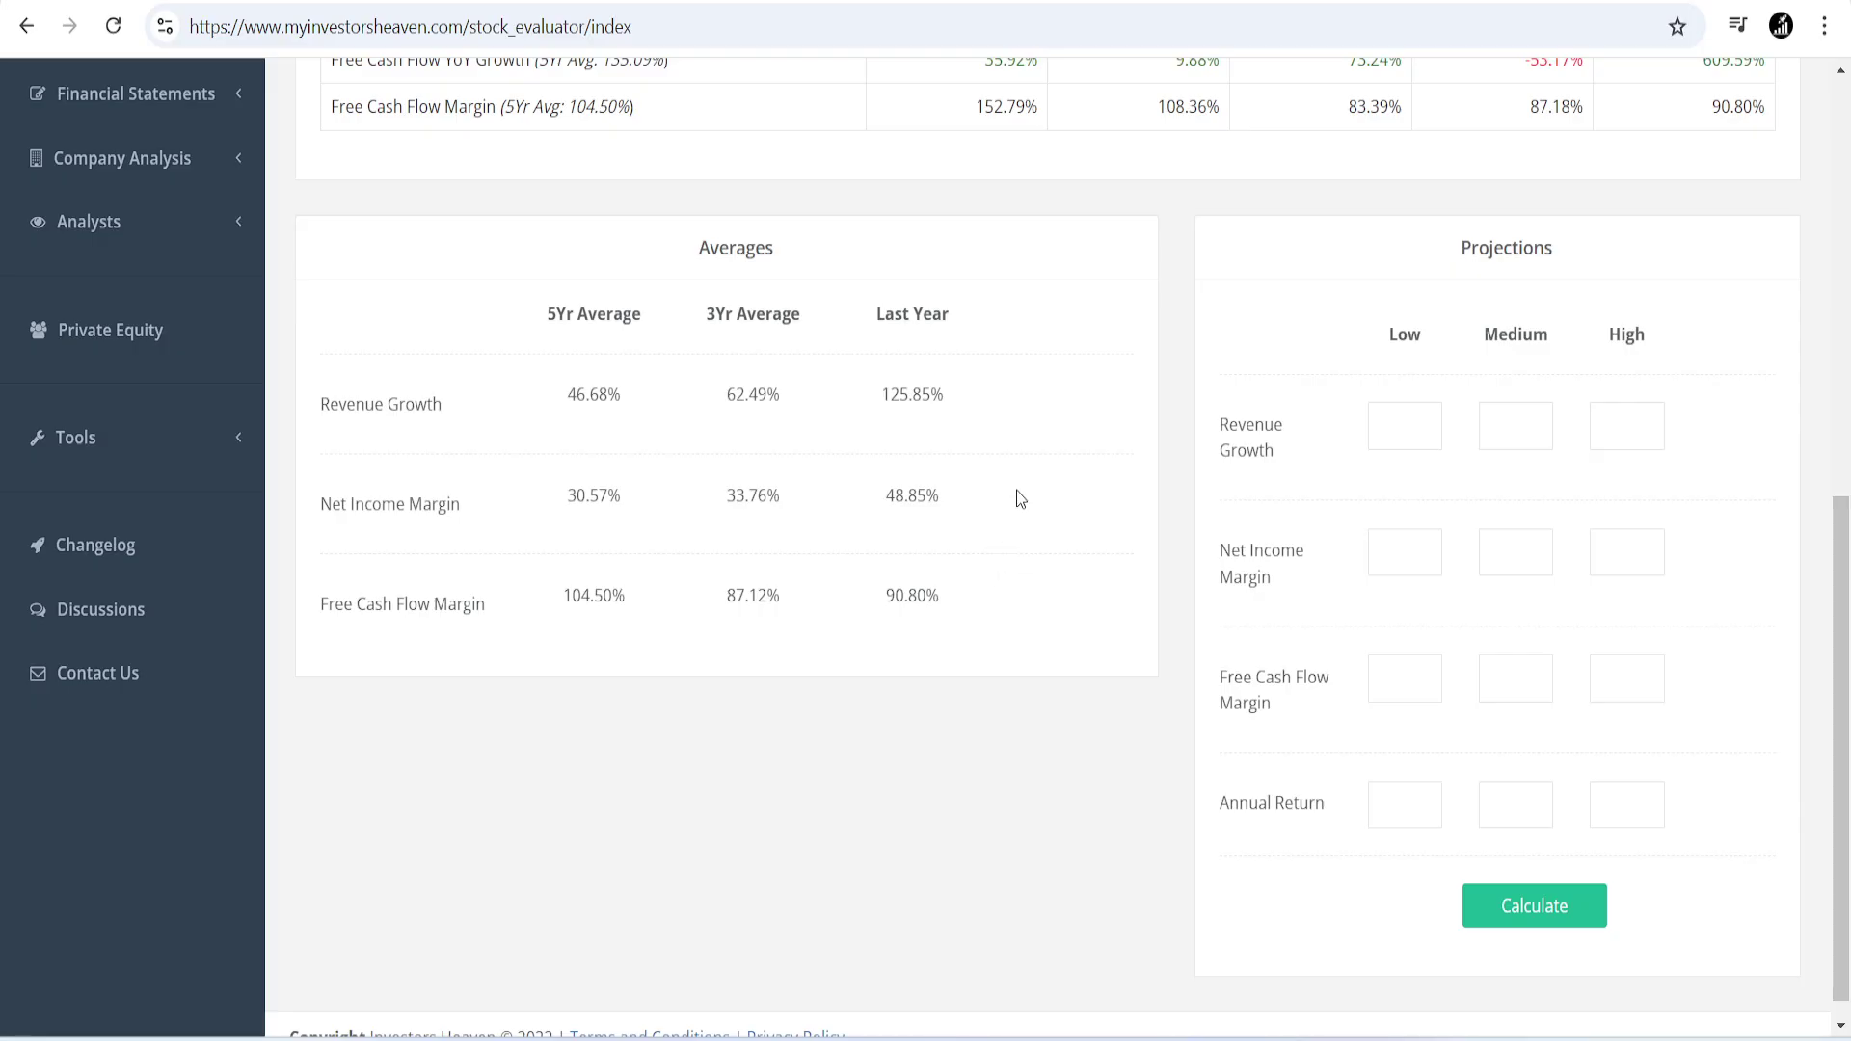
Enter low/medium/high revenue growth of 15, 20, 25 and net income margin of 30, 33, 48.
left_click(1404, 431)
type("15")
key("Tab")
type("20")
key("Tab")
key("Tab")
type("30")
key("Tab")
type("33")
key("Tab")
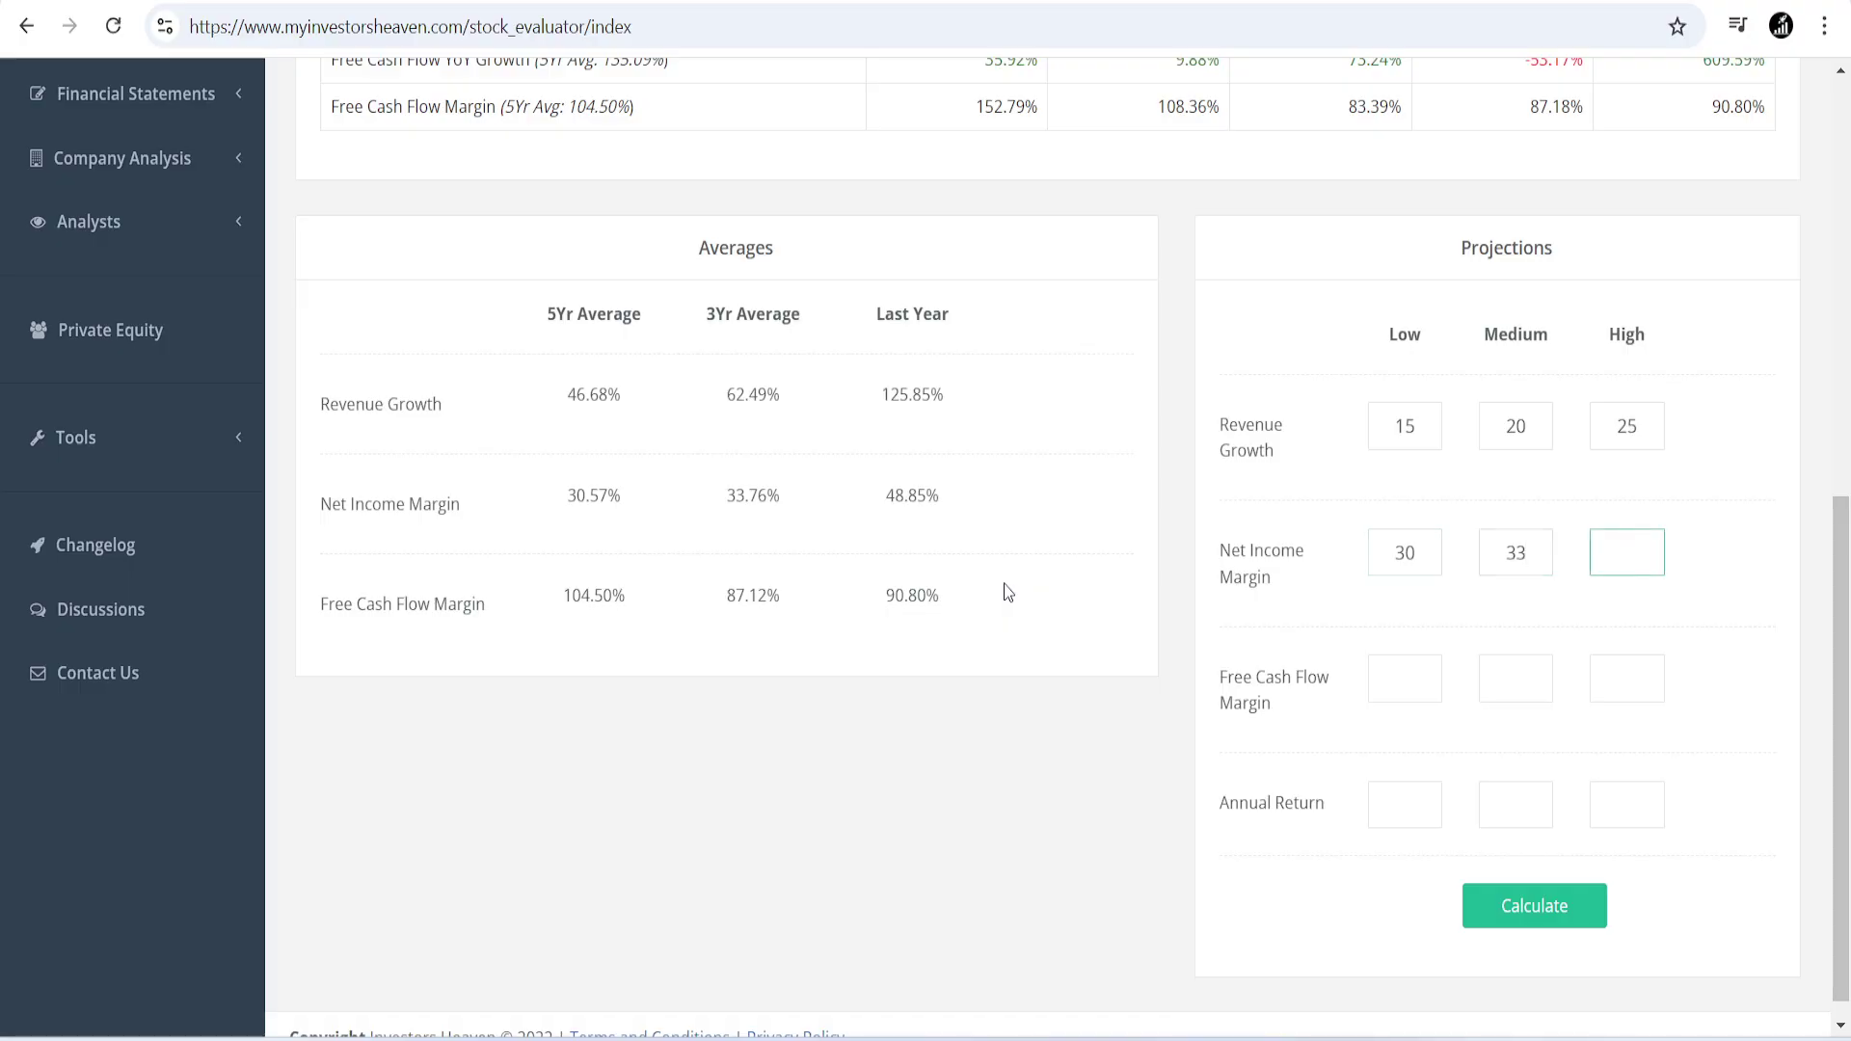
type("48")
Set the low, medium and high free cash flow margin projections to 100 each.
left_click(1398, 680)
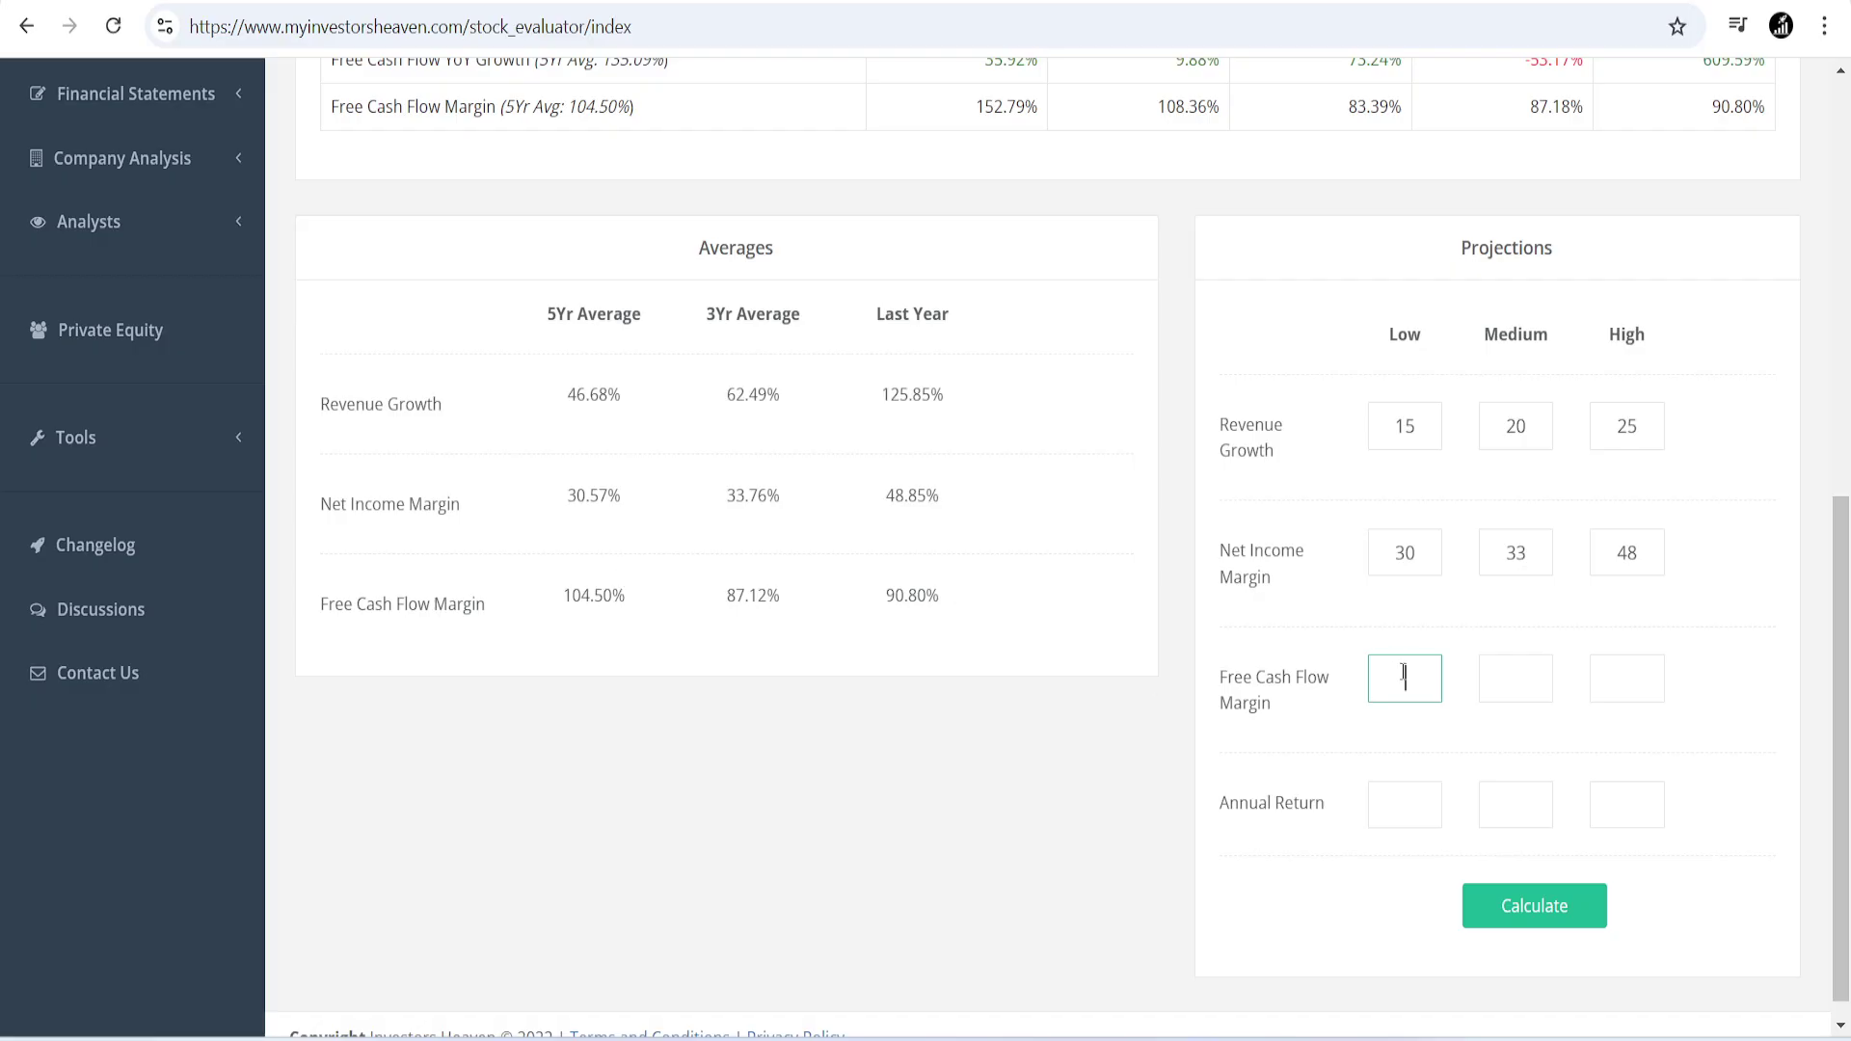
type("100")
key("Tab")
type("100")
key("Tab")
type("100")
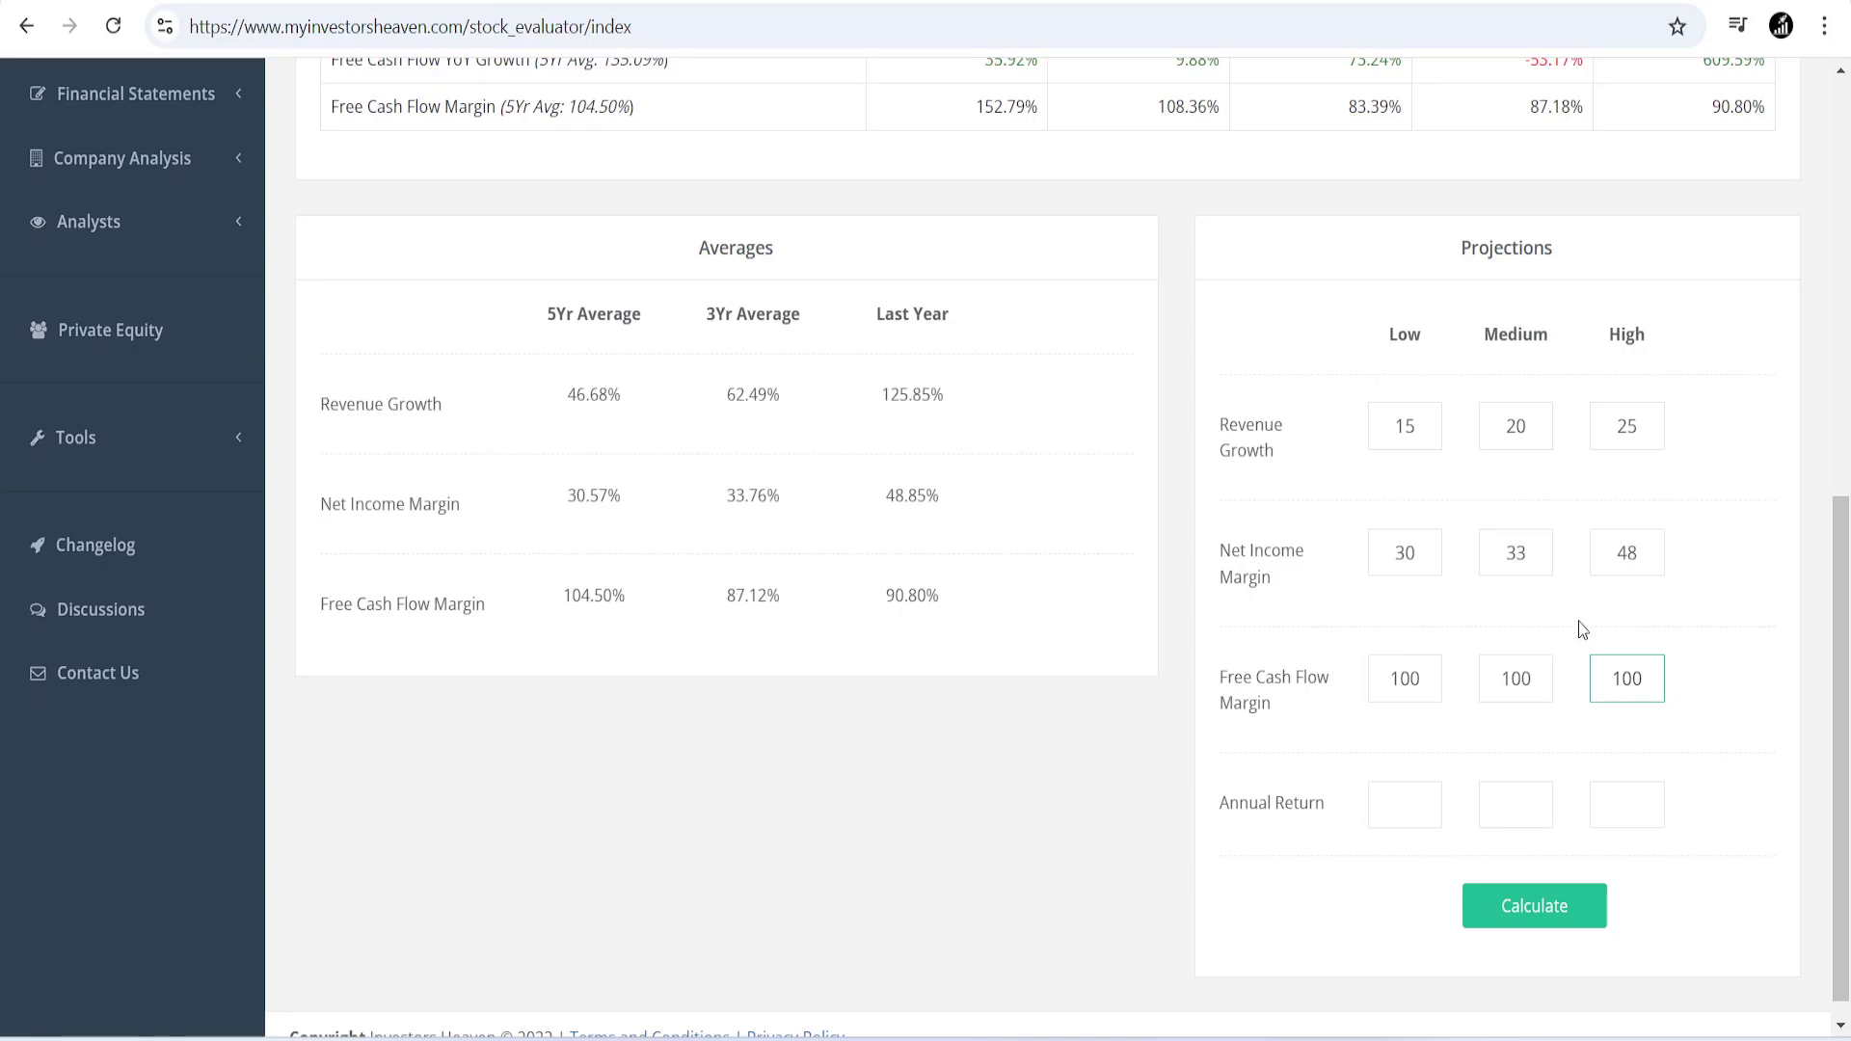
Set the low, medium and high annual return projections to 13 each.
left_click(1401, 788)
type("13")
key("Tab")
type("13")
key("Tab")
type("13")
Calculate max prices of $18.52, $24.79 and $43.58, then scroll back up to the financials.
left_click(1550, 910)
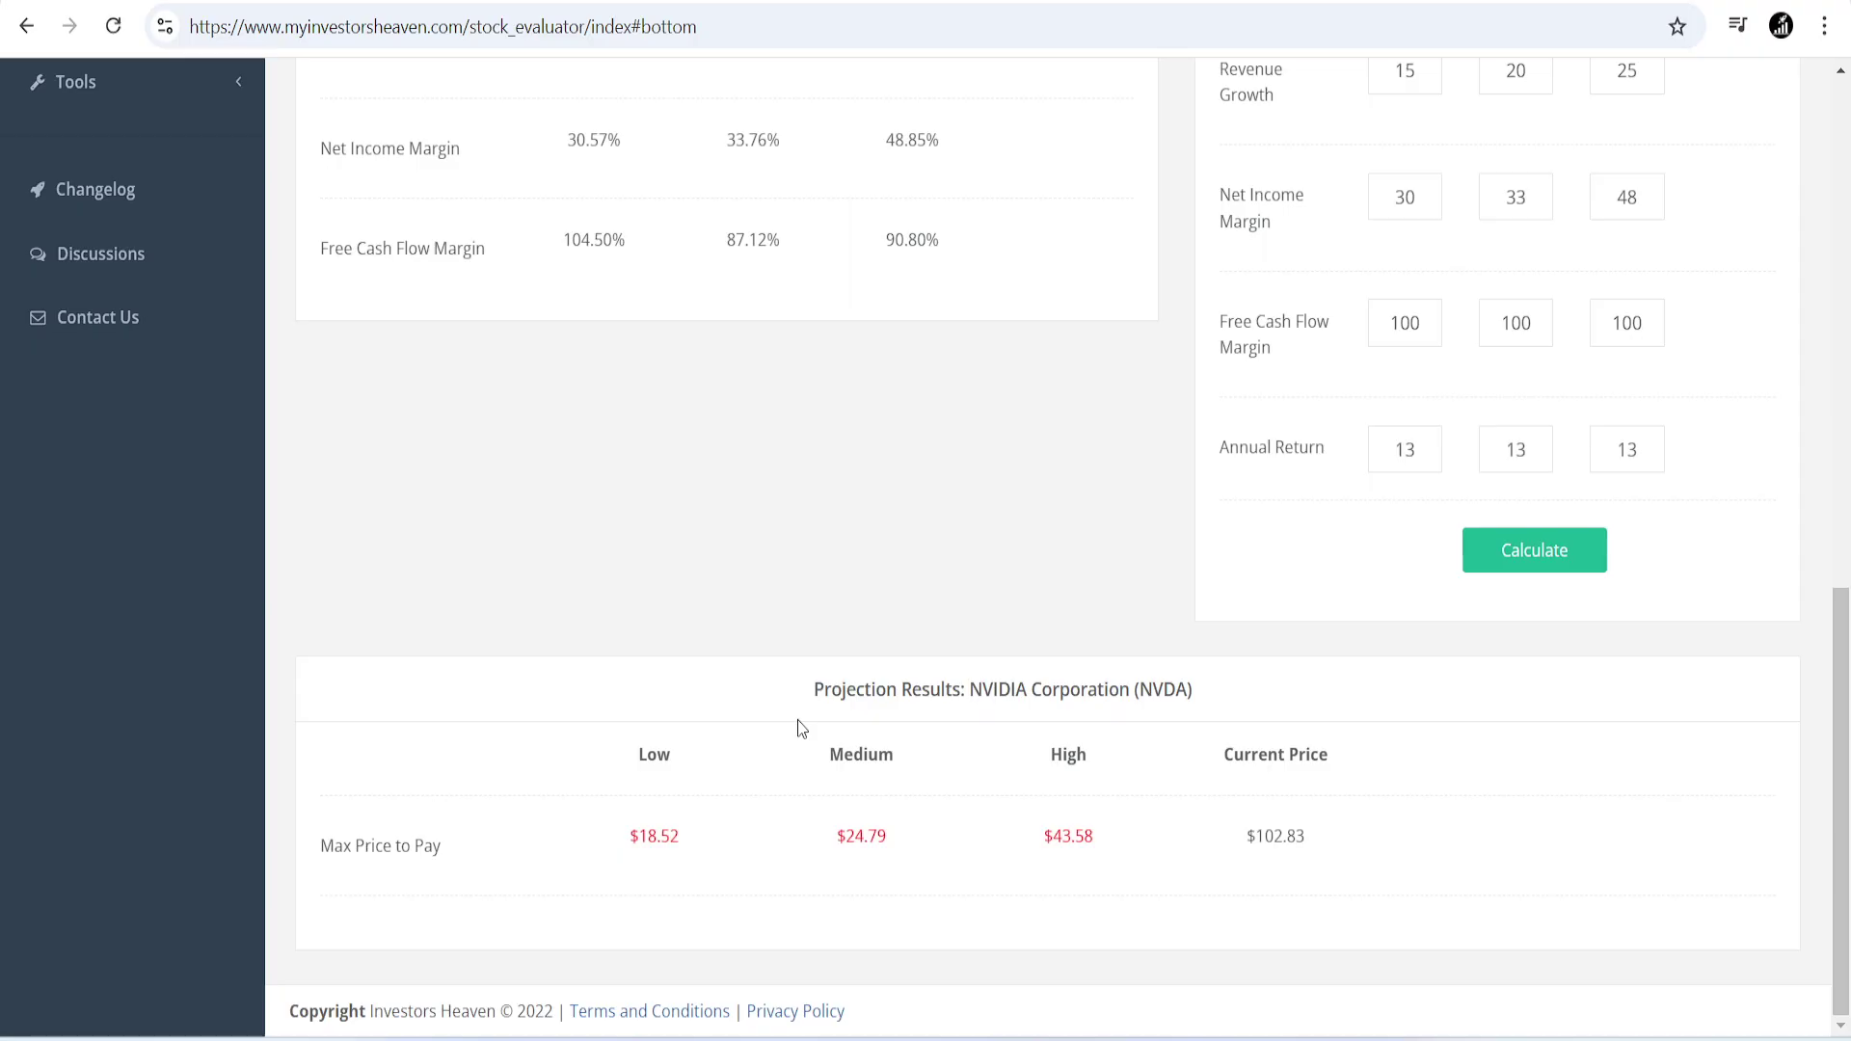
scroll(852, 672, "up", 4)
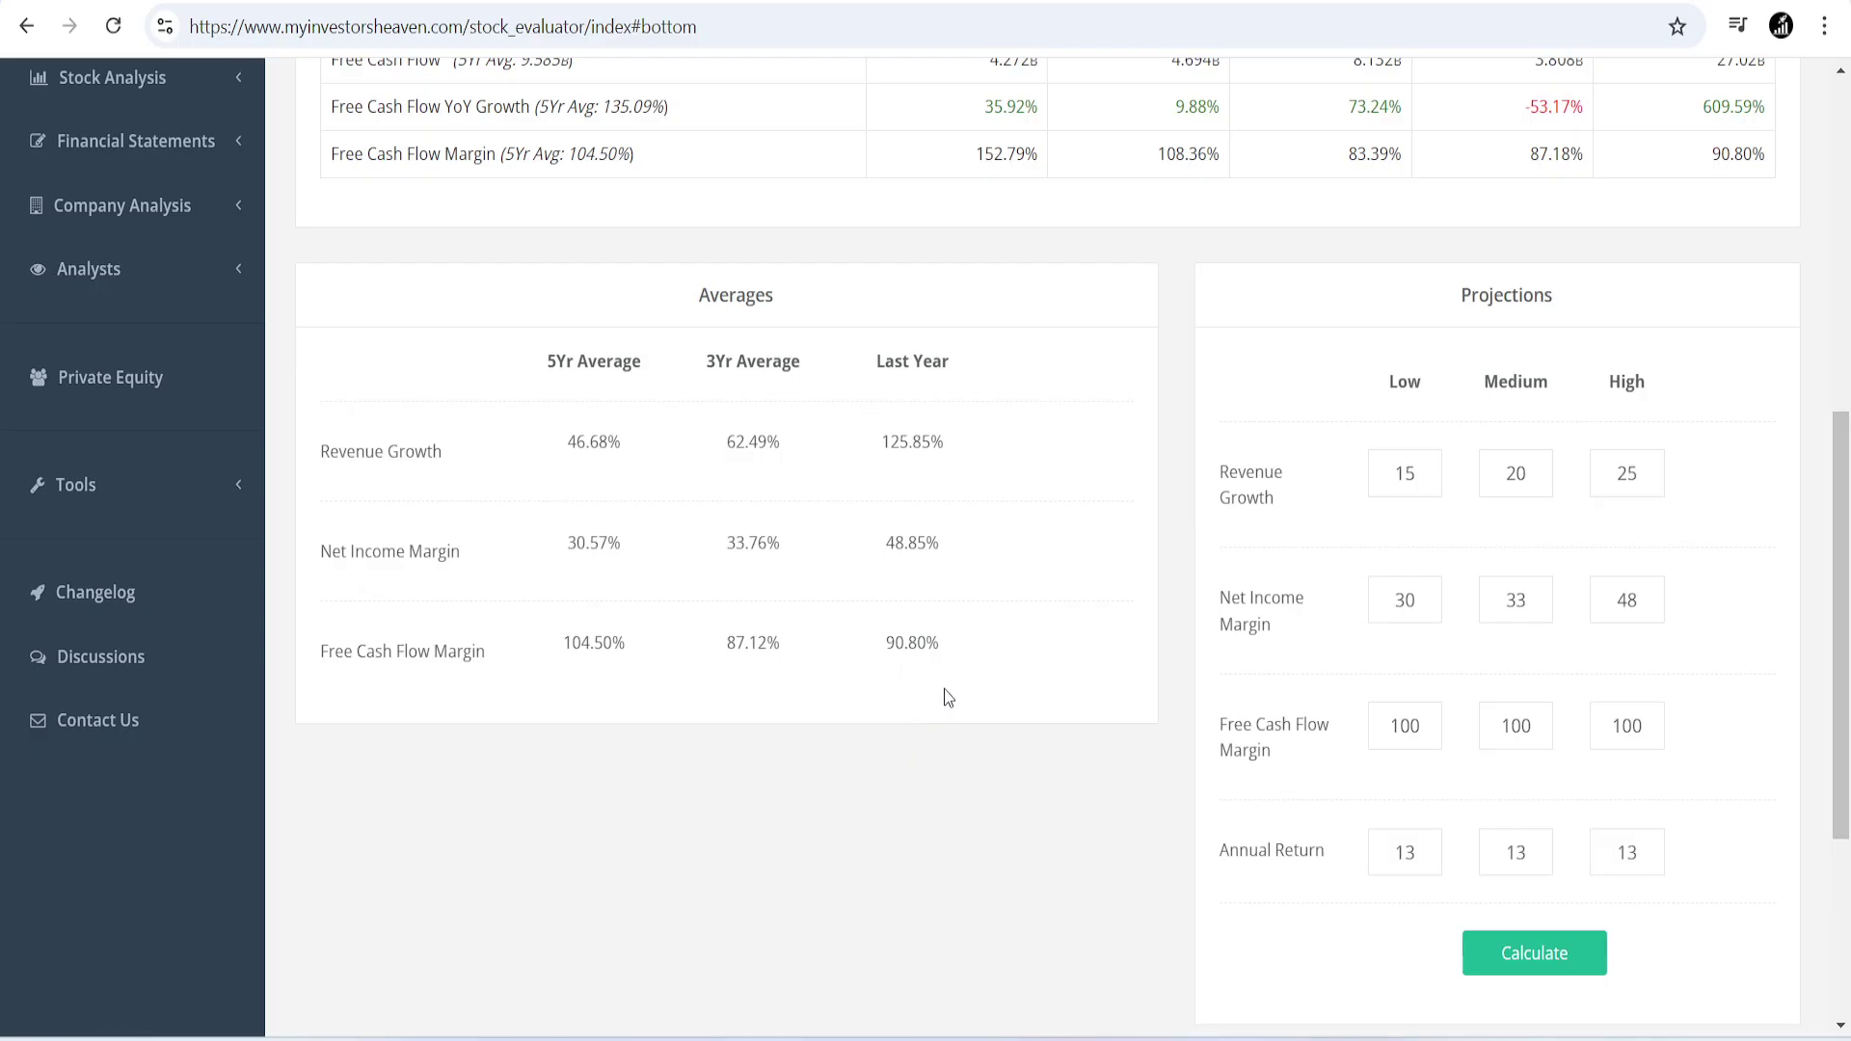
scroll(916, 627, "down", 4)
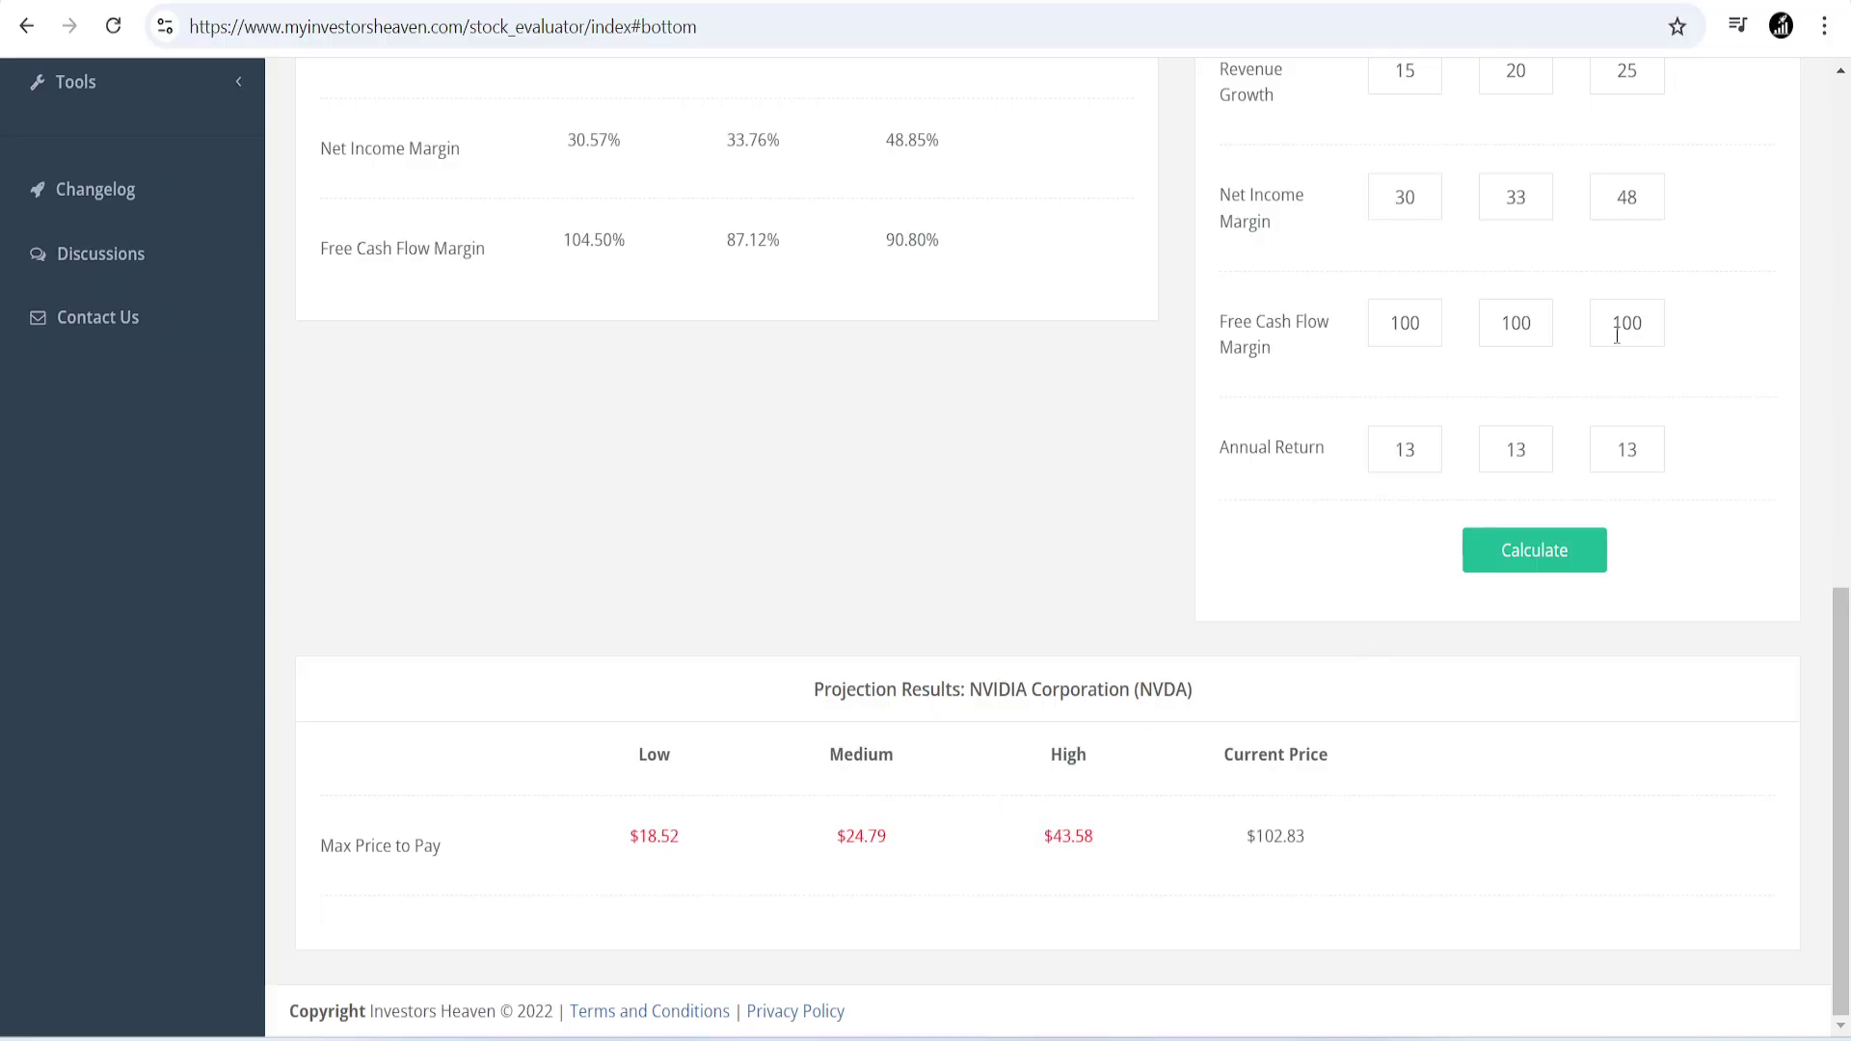
scroll(1619, 289, "up", 4)
scroll(1600, 496, "down", 4)
scroll(1244, 713, "up", 8)
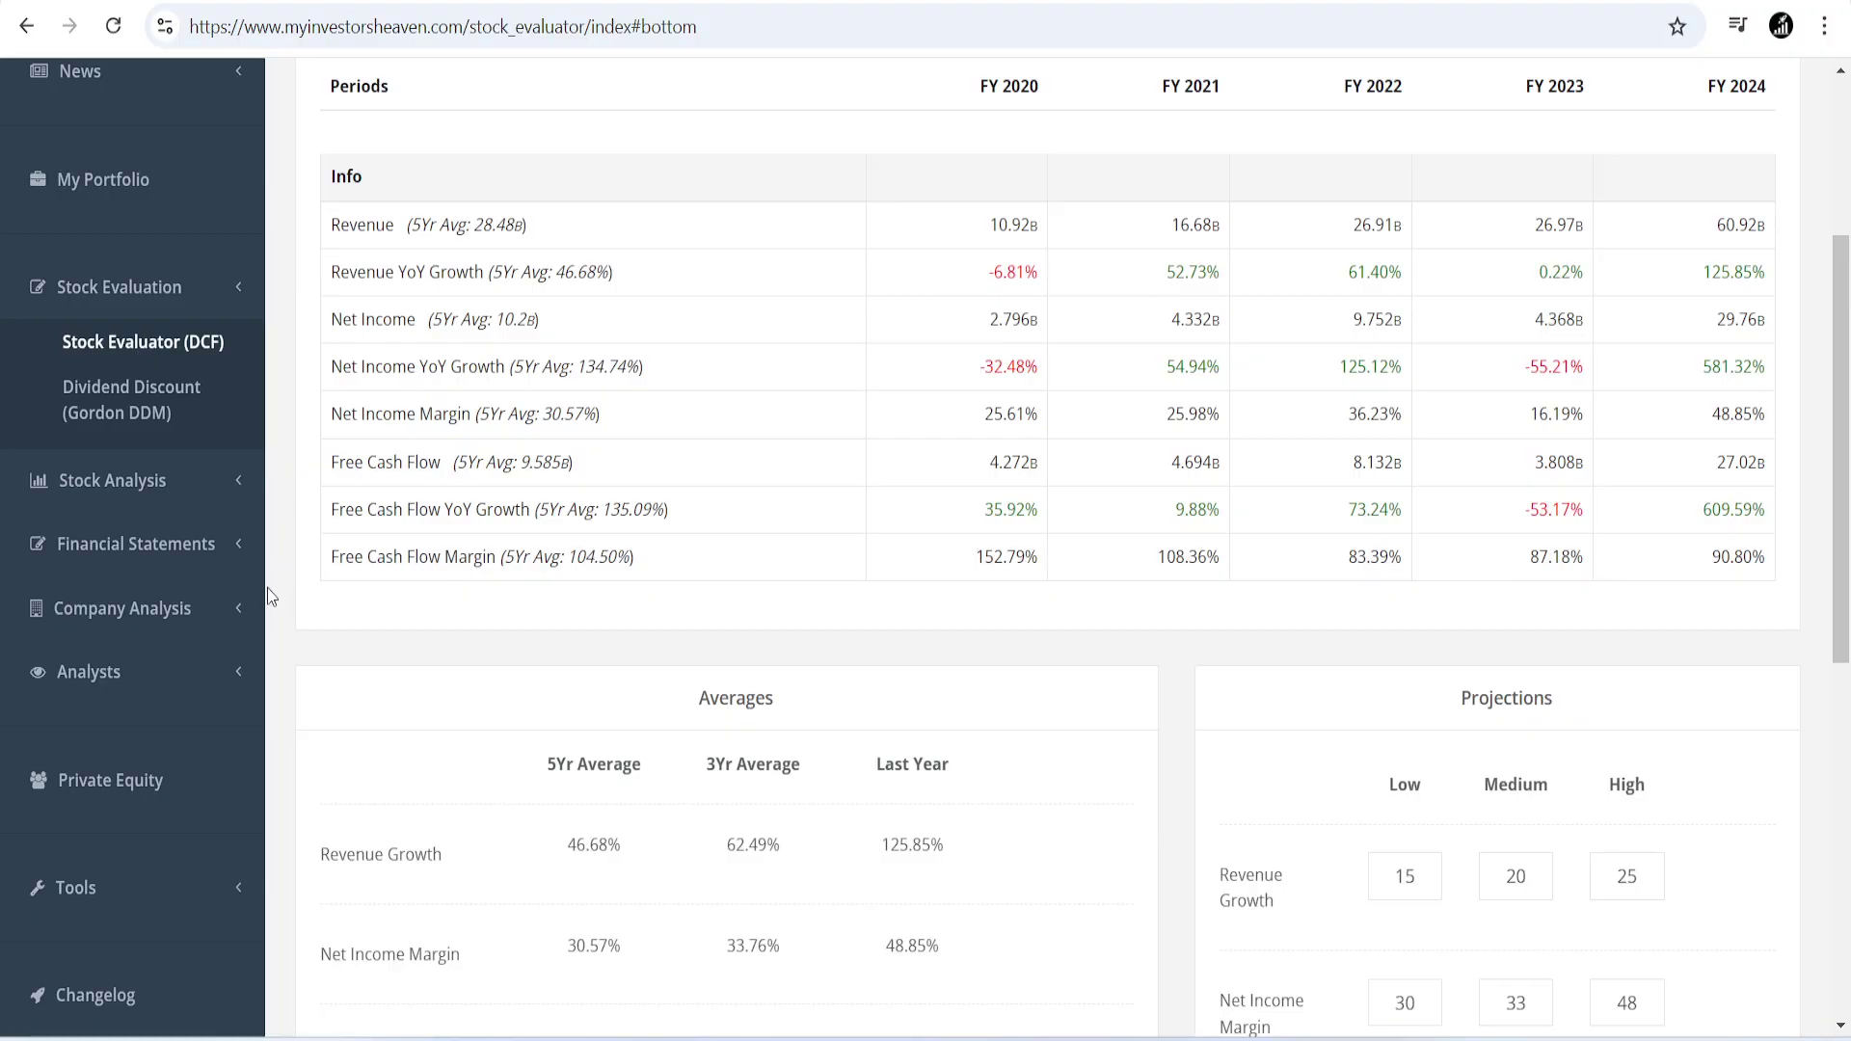
Reopen NVIDIA's Metrics page and switch the price chart from 3 Months to 3 Years (2021–2024).
left_click(114, 480)
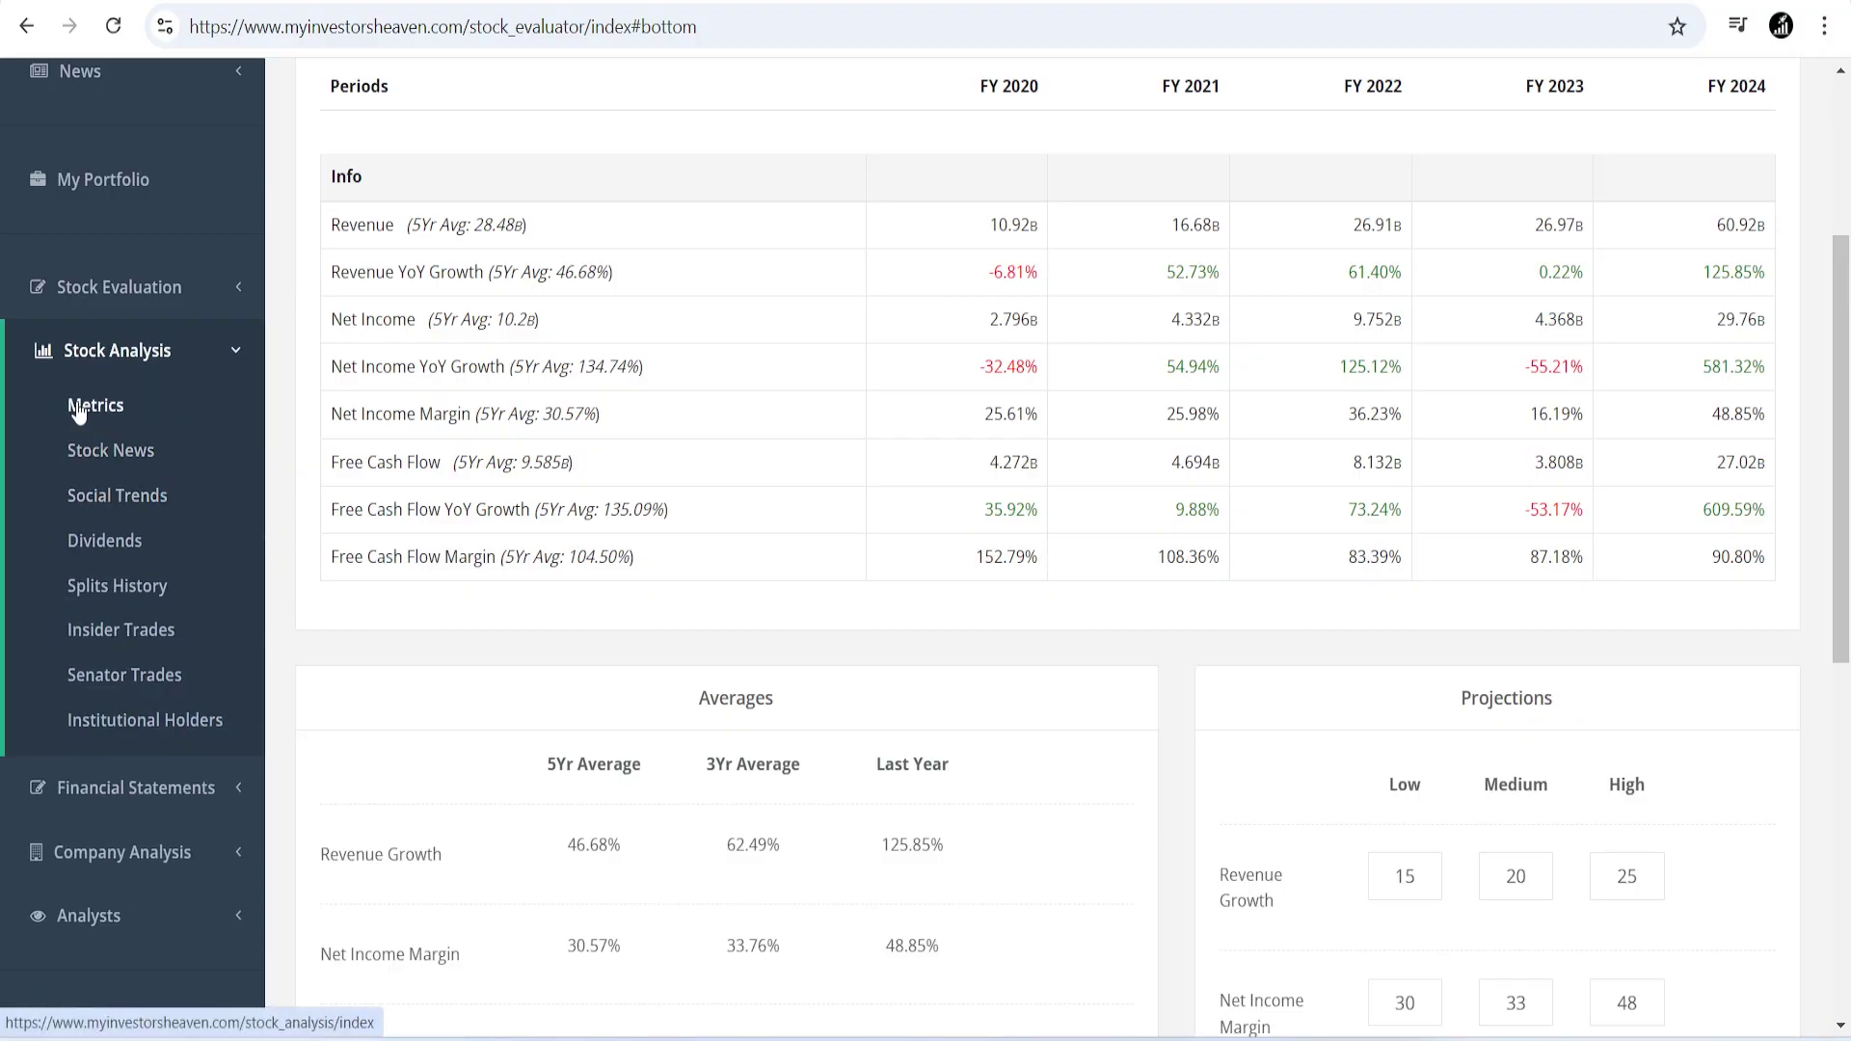
left_click(79, 410)
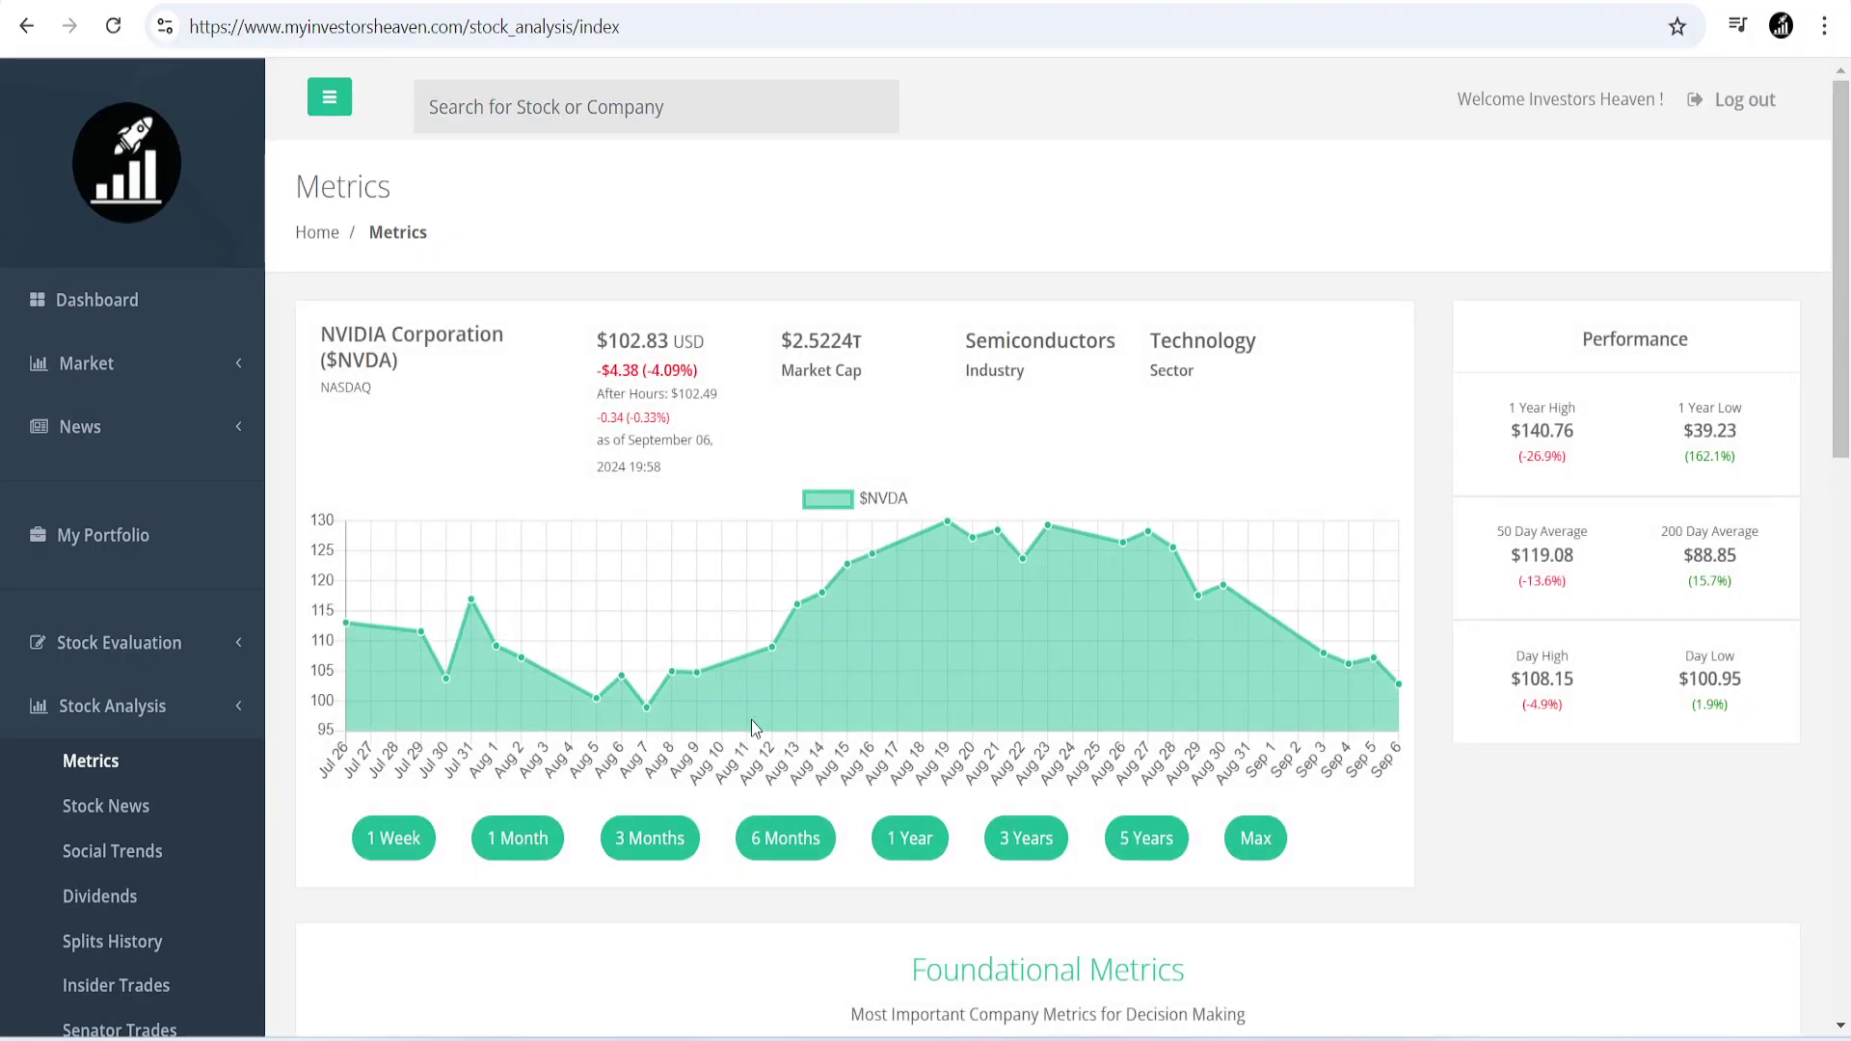
left_click(661, 838)
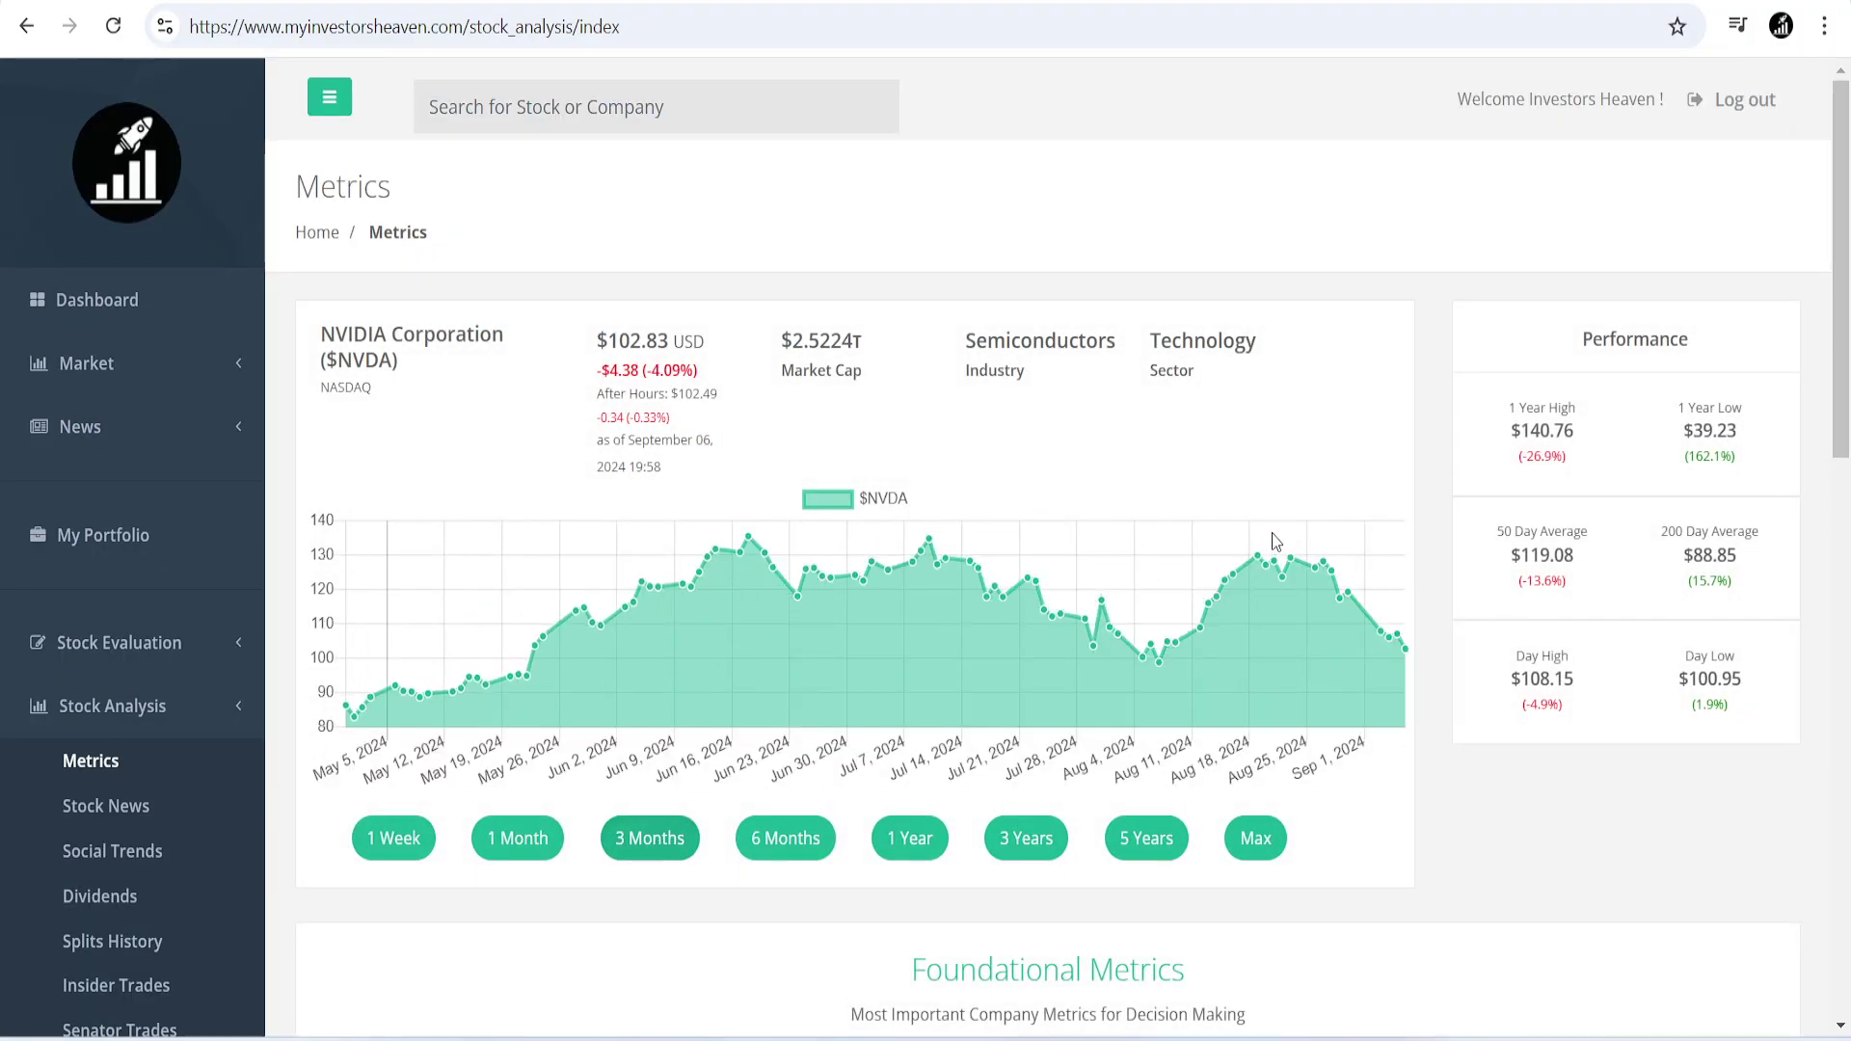
left_click(1026, 840)
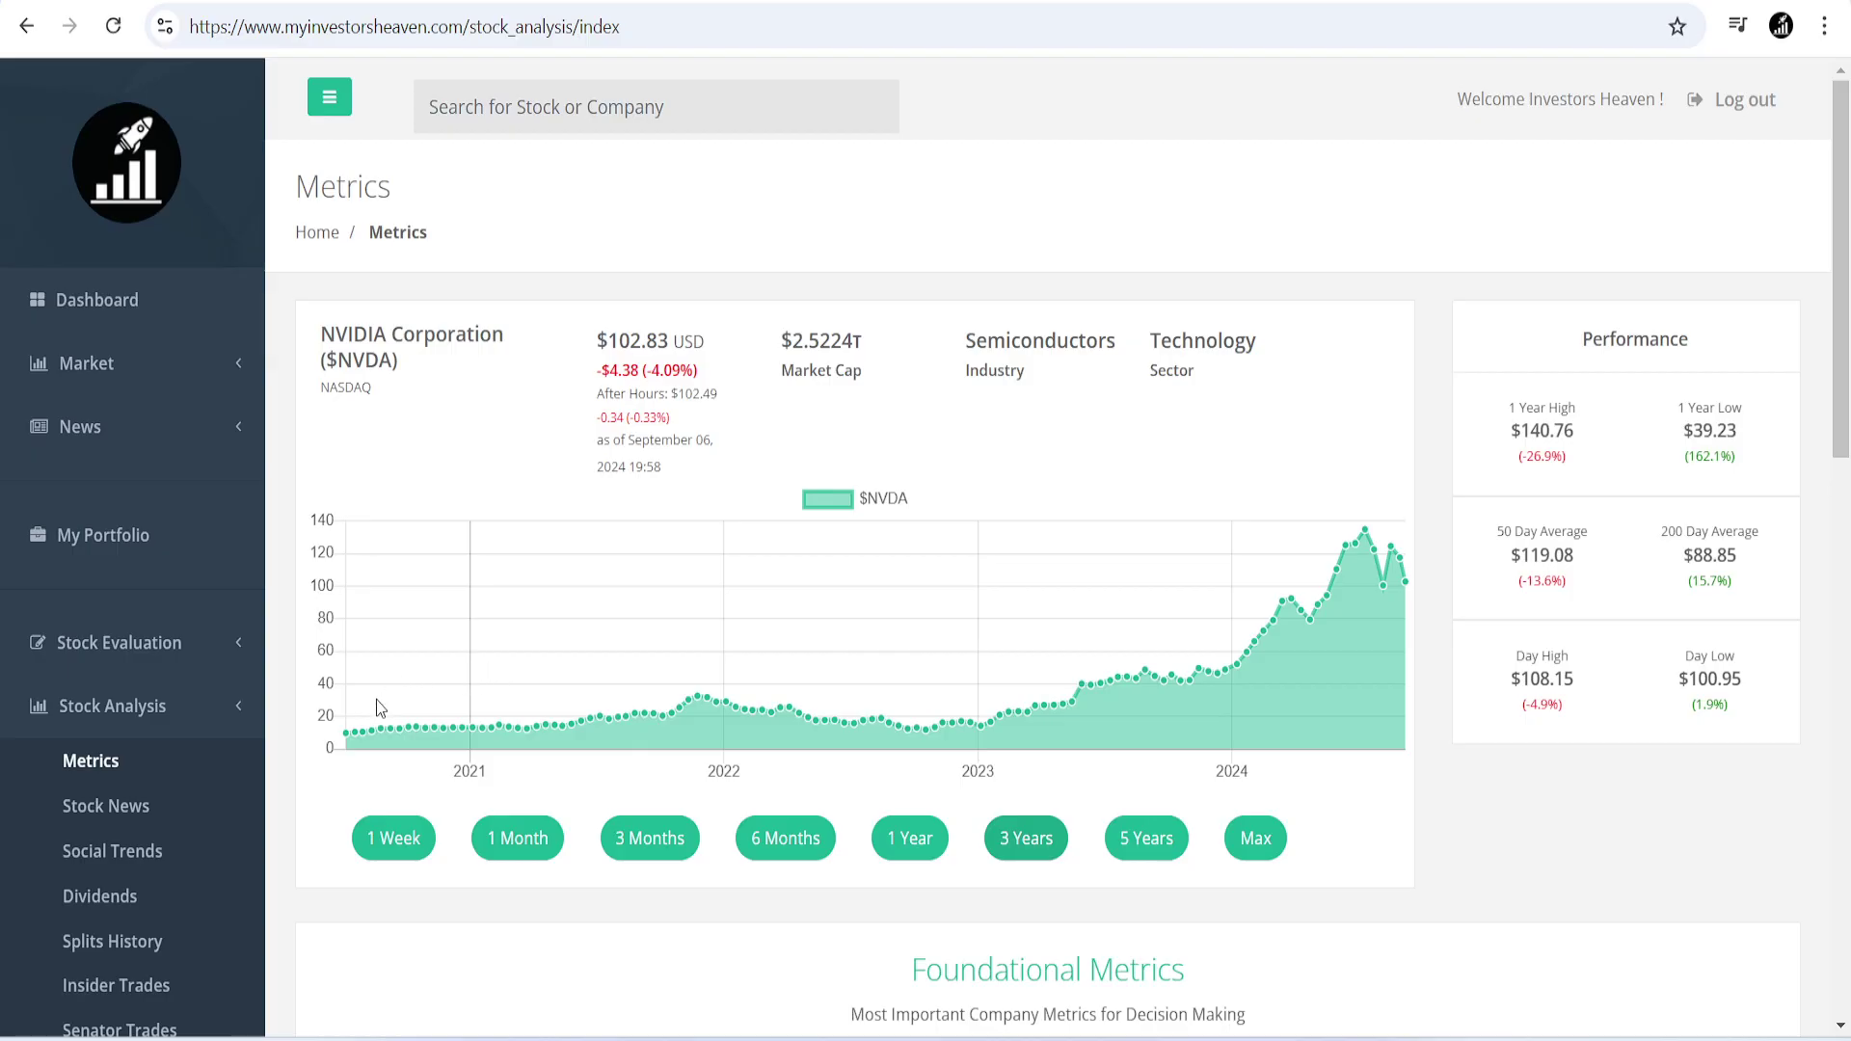
mouse_move(358, 732)
Select the (-26.9%) figure under the $140.76 1 Year High in the Performance panel.
left_click_drag(1571, 458, 1519, 457)
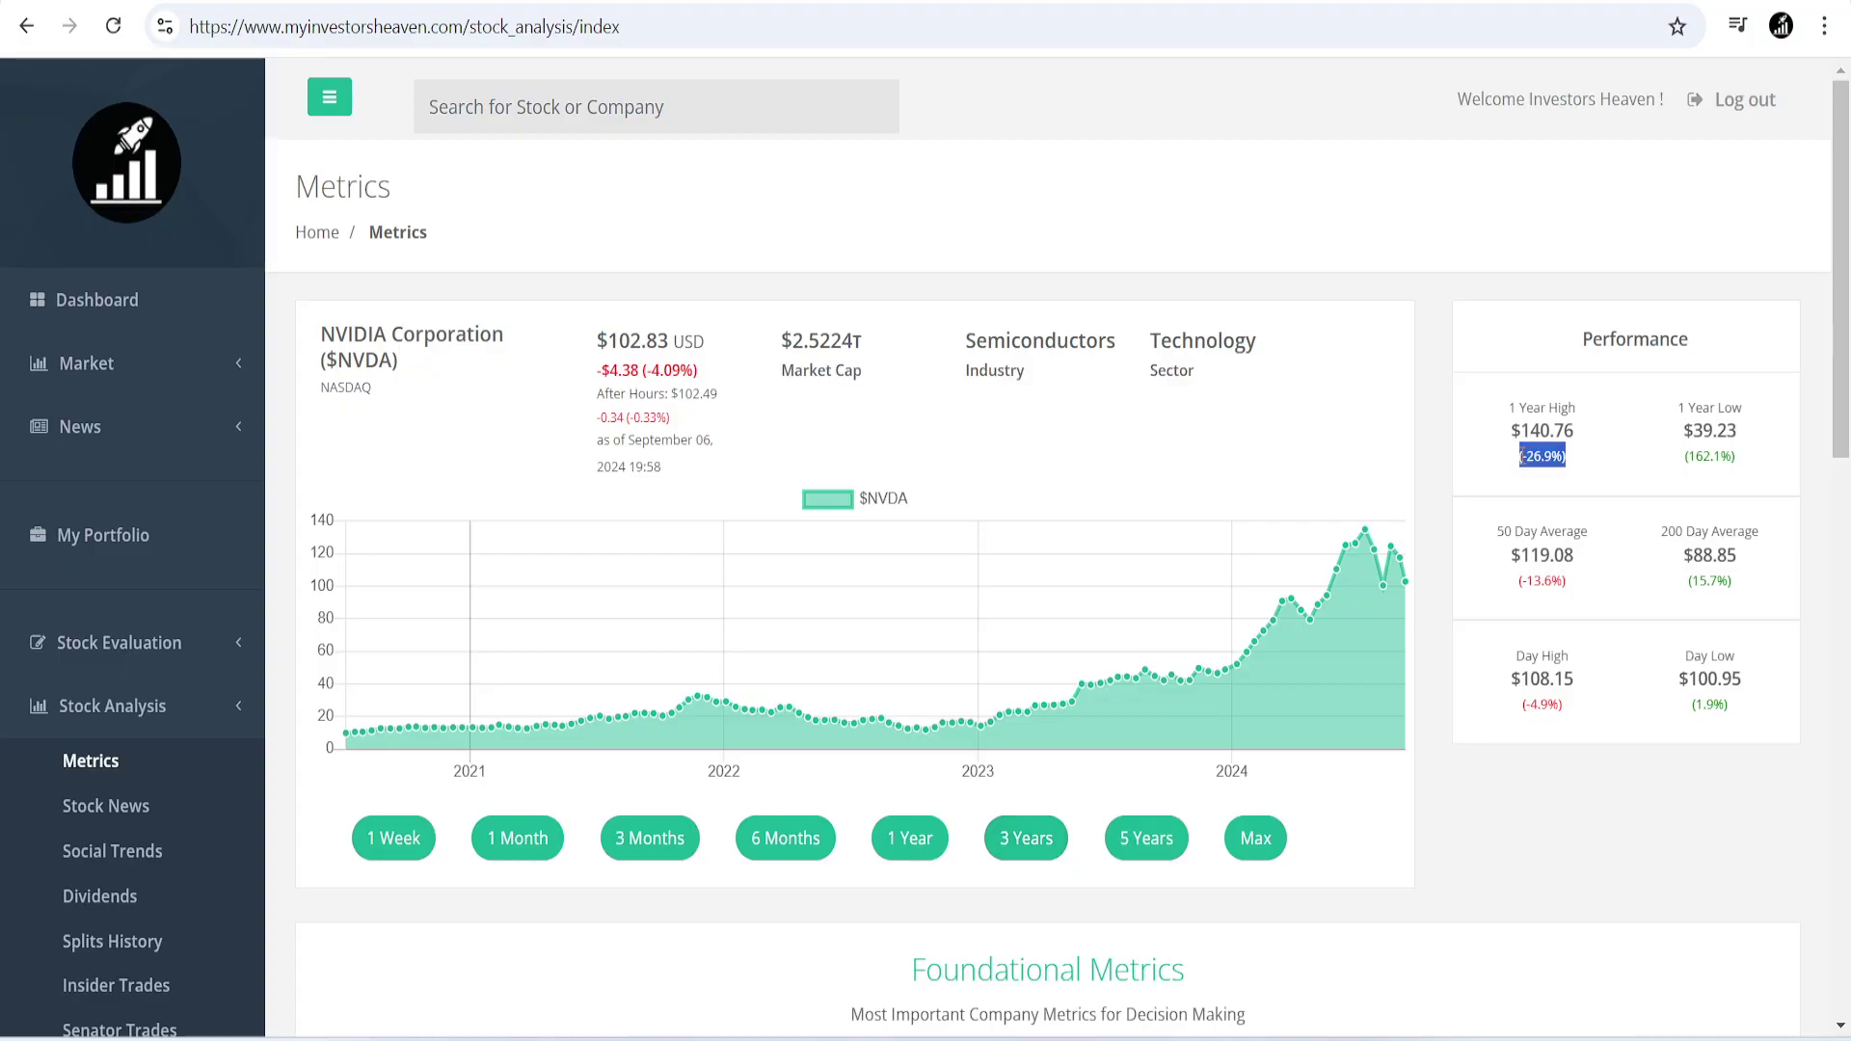